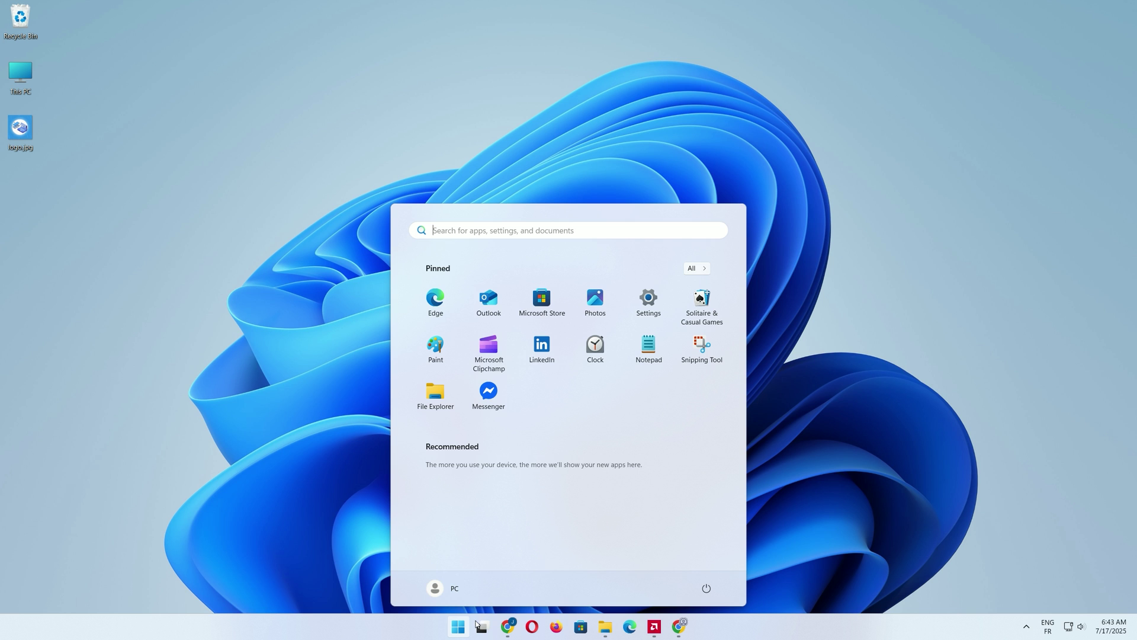
Step: Open System Information and confirm BIOS Mode reads UEFI with Secure Boot Off
{"action": "type", "text": "system information"}
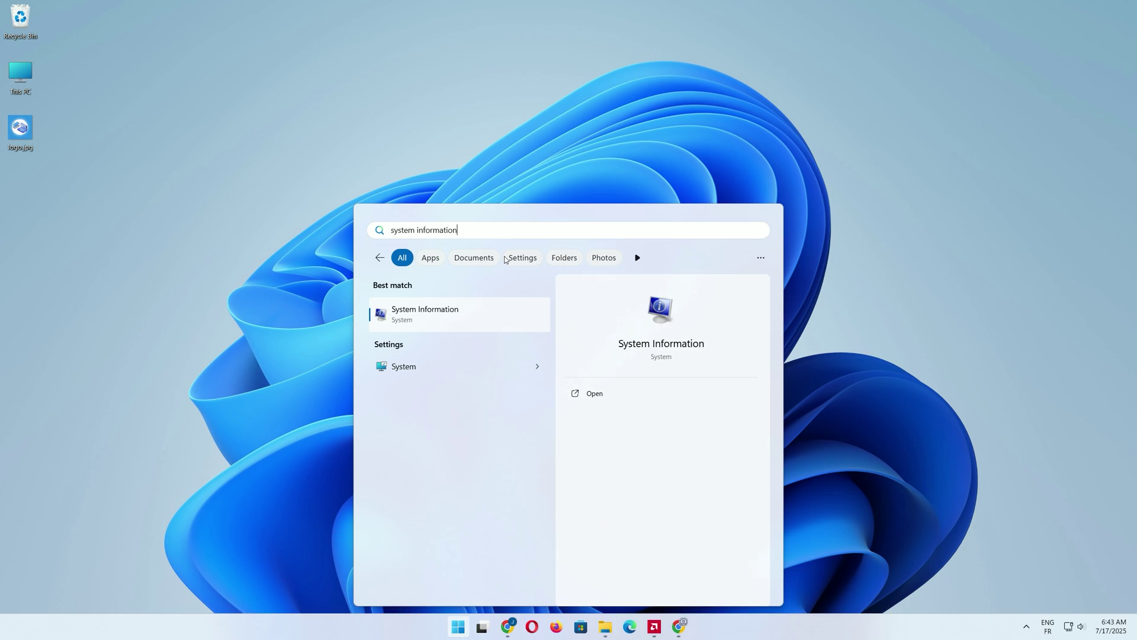
{"action": "key", "text": "Return"}
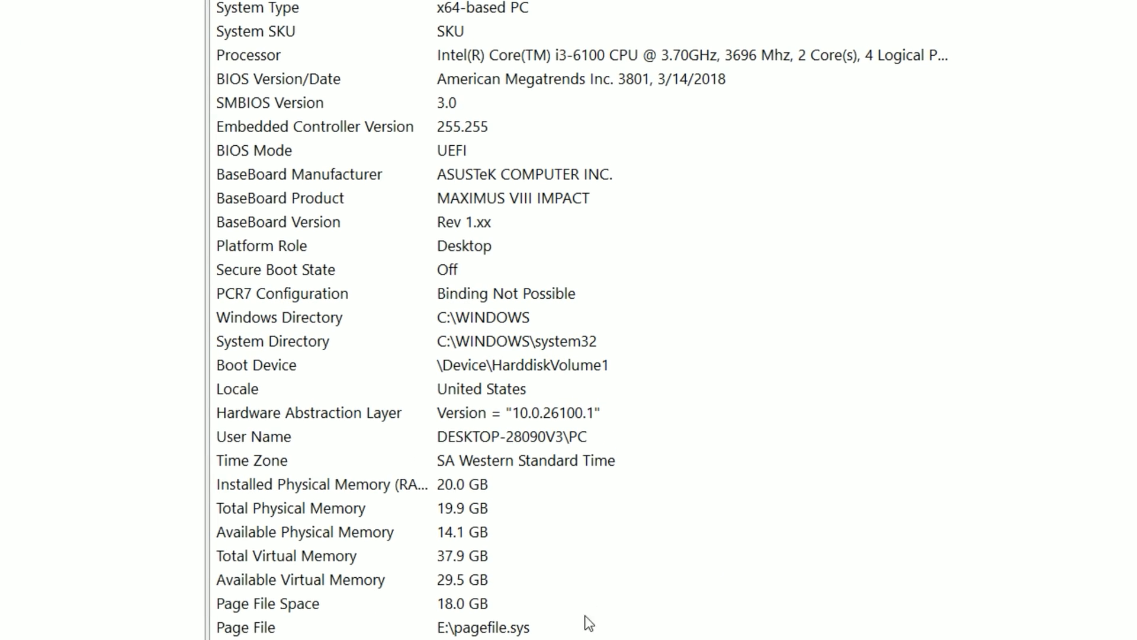
{"action": "left_click", "coordinate": [286, 151]}
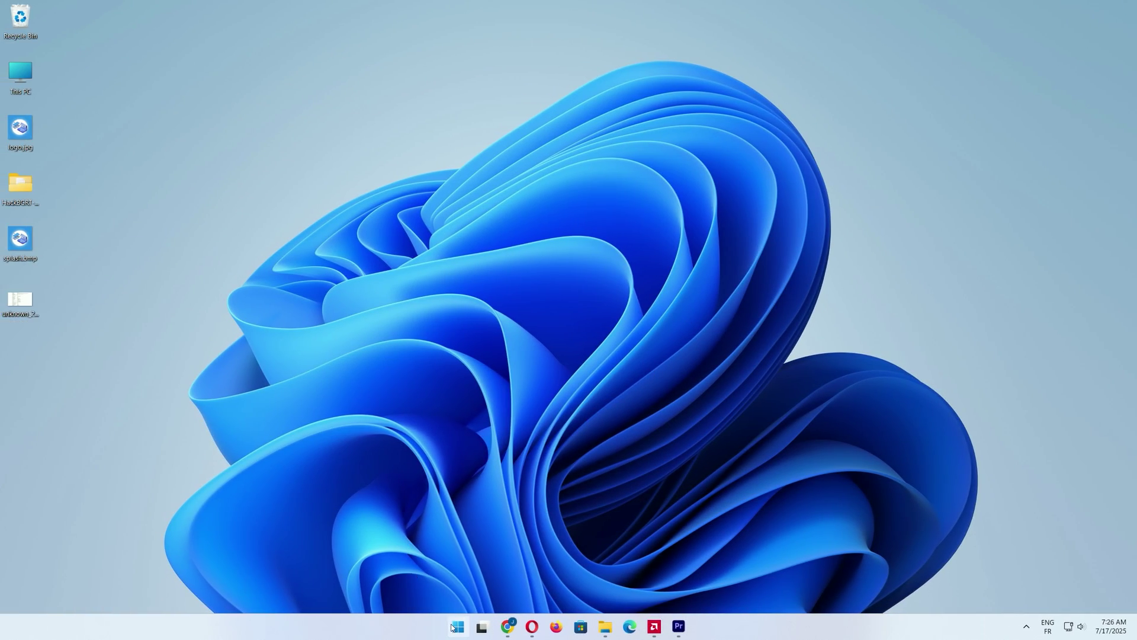
Step: Launch Disk Management from the Start search
{"action": "left_click", "coordinate": [458, 626]}
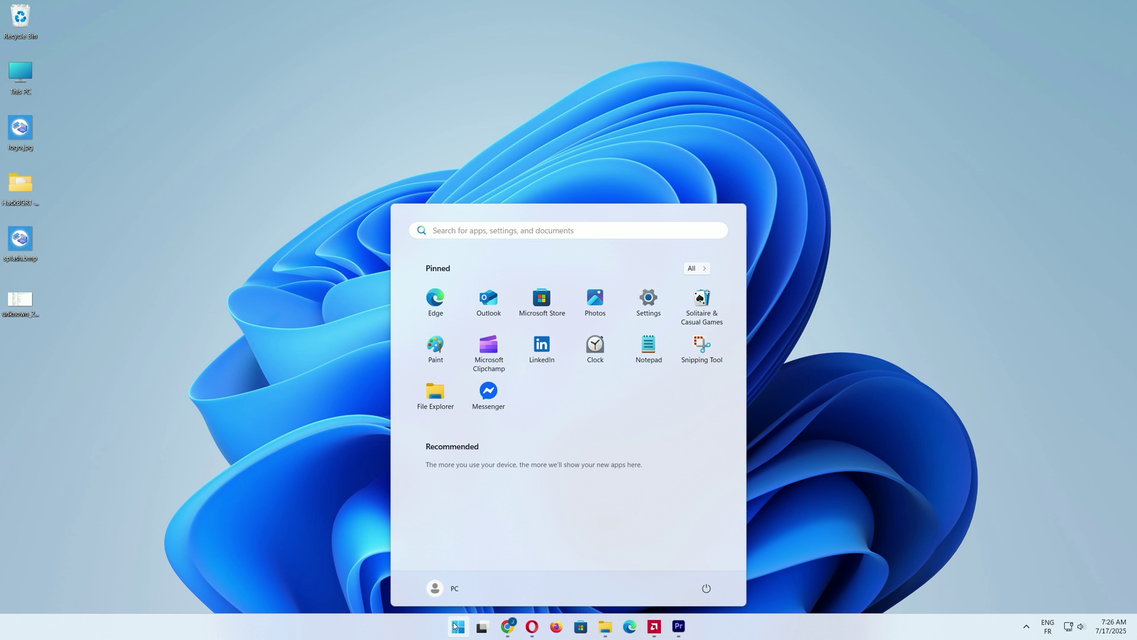
{"action": "type", "text": "dis"}
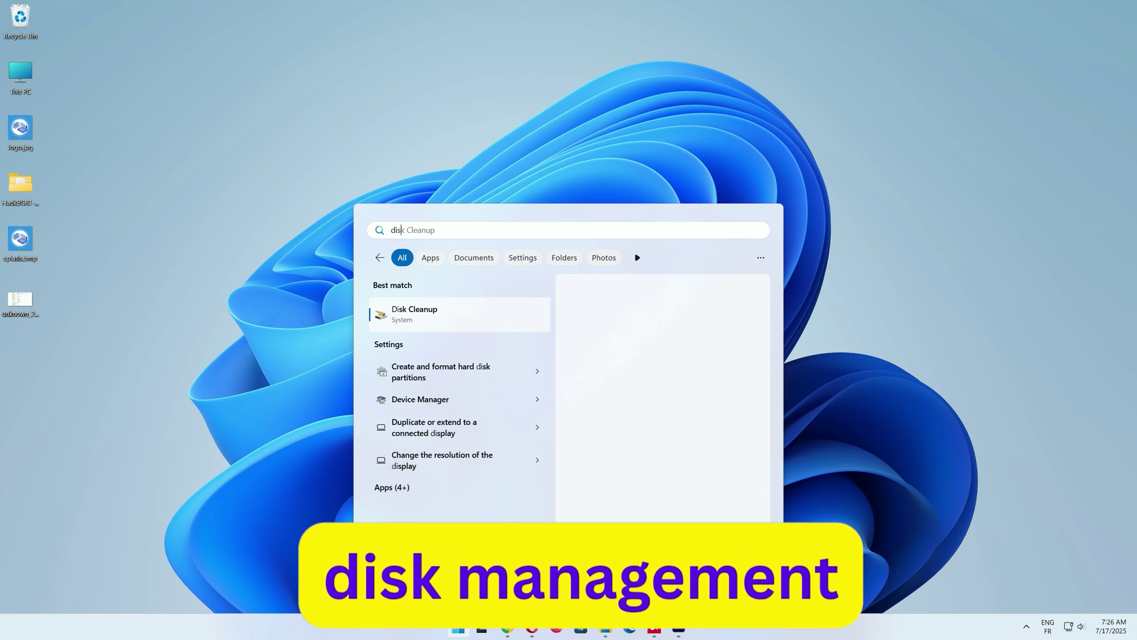
{"action": "type", "text": "k management"}
{"action": "key", "text": "Return"}
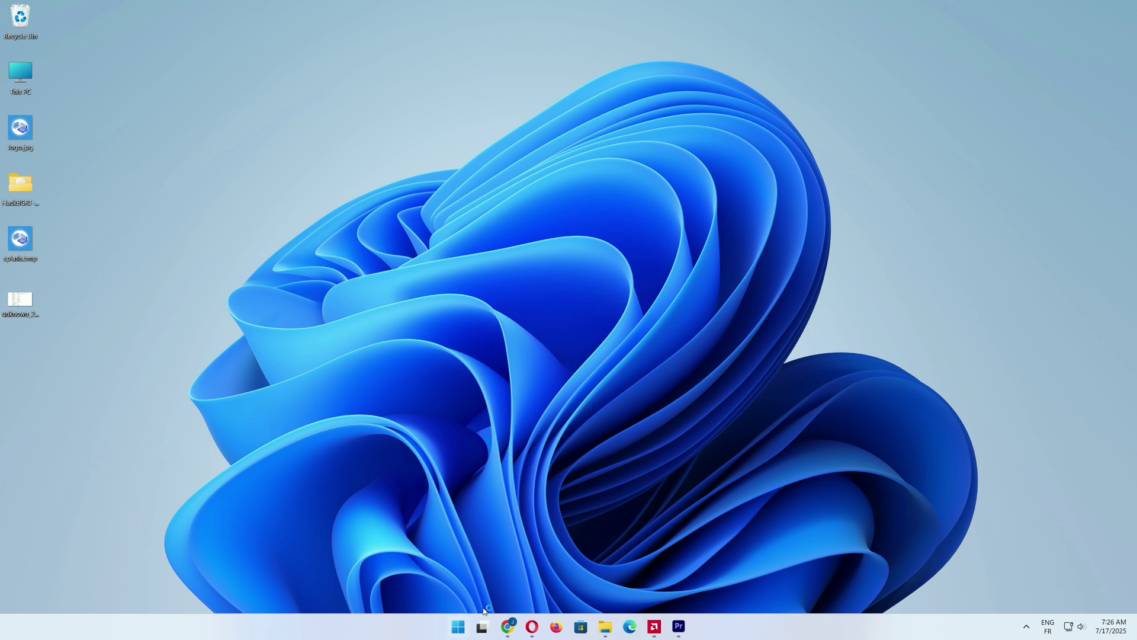
Step: Check in Disk 0's Volumes properties that the partition style is GPT, then close them
{"action": "right_click", "coordinate": [113, 271]}
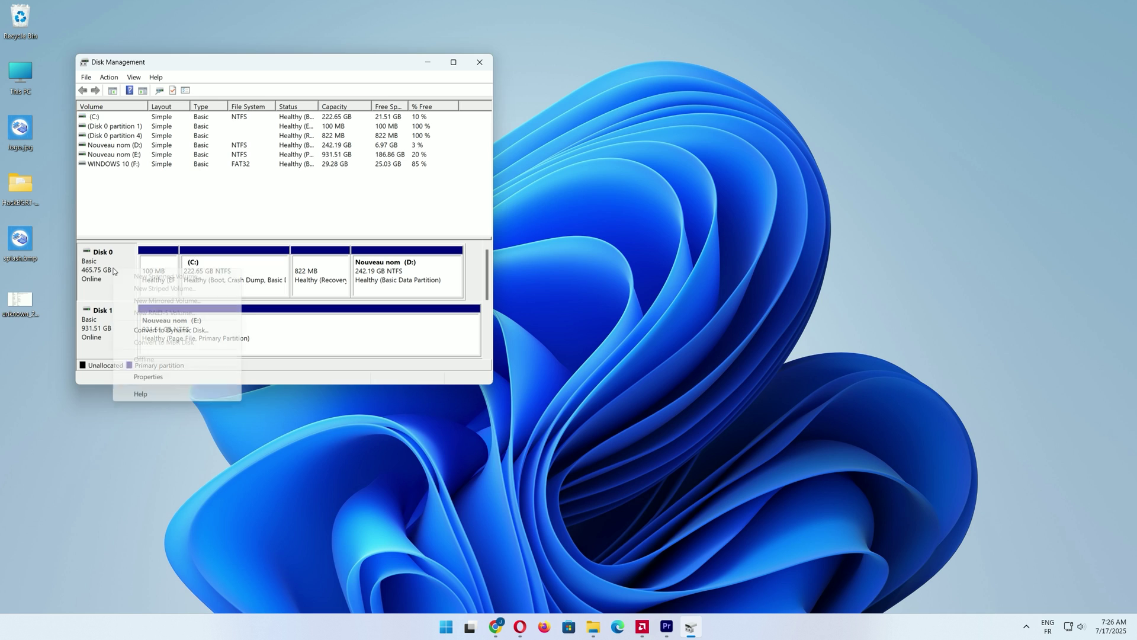
{"action": "left_click", "coordinate": [103, 261]}
{"action": "right_click", "coordinate": [114, 263]}
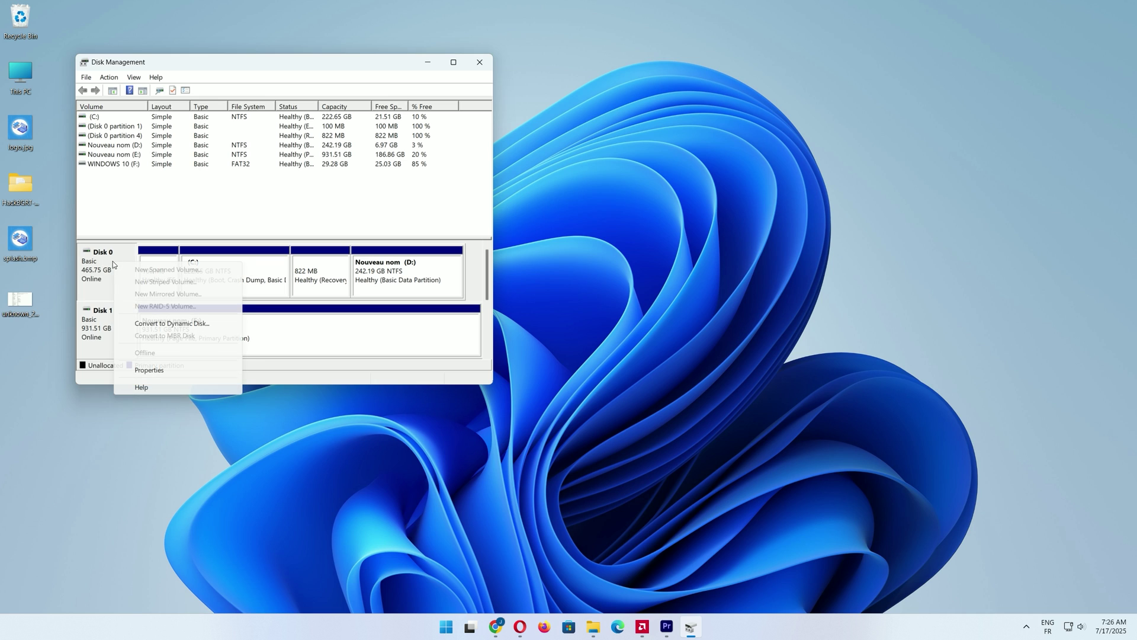
{"action": "left_click", "coordinate": [151, 371]}
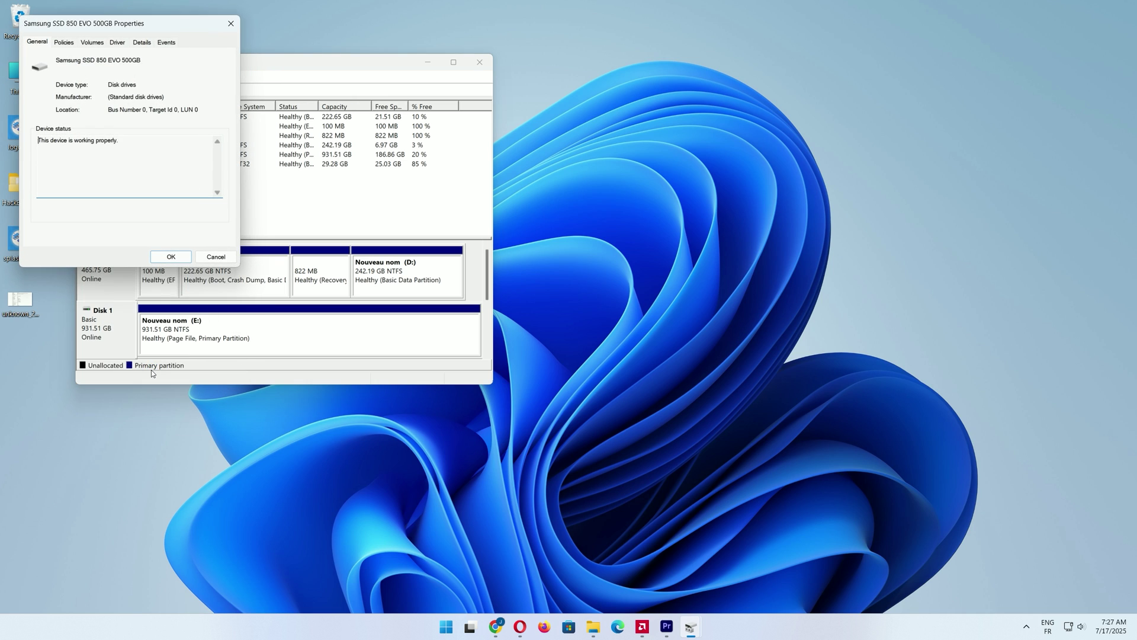
{"action": "left_click", "coordinate": [88, 42]}
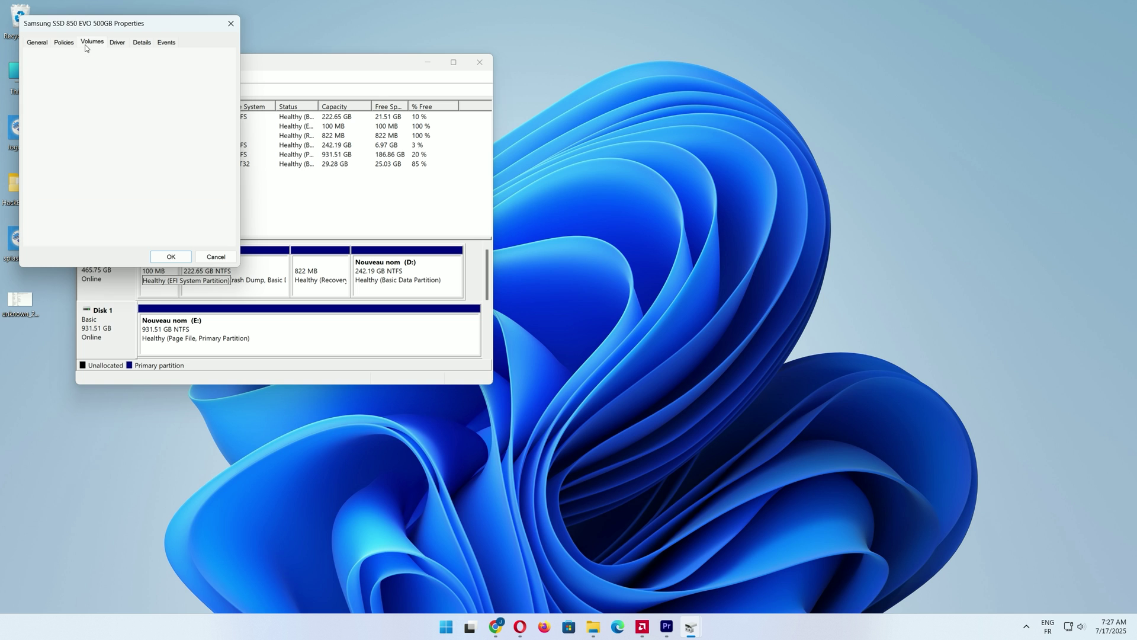
{"action": "left_click_drag", "start_coordinate": [89, 23], "coordinate": [287, 120]}
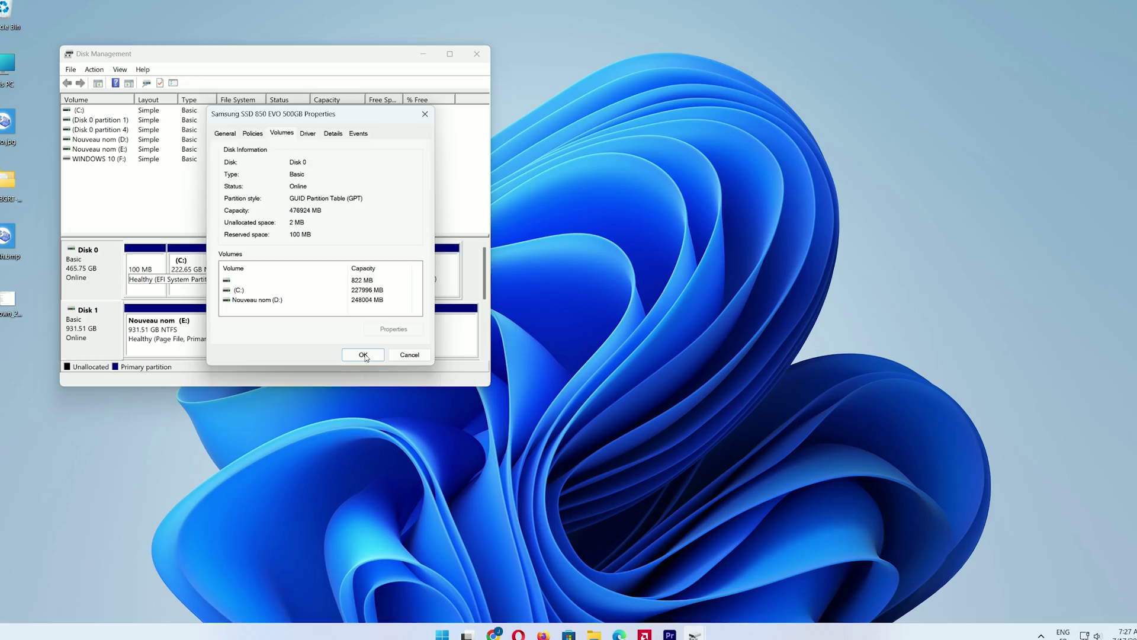
{"action": "left_click", "coordinate": [426, 115]}
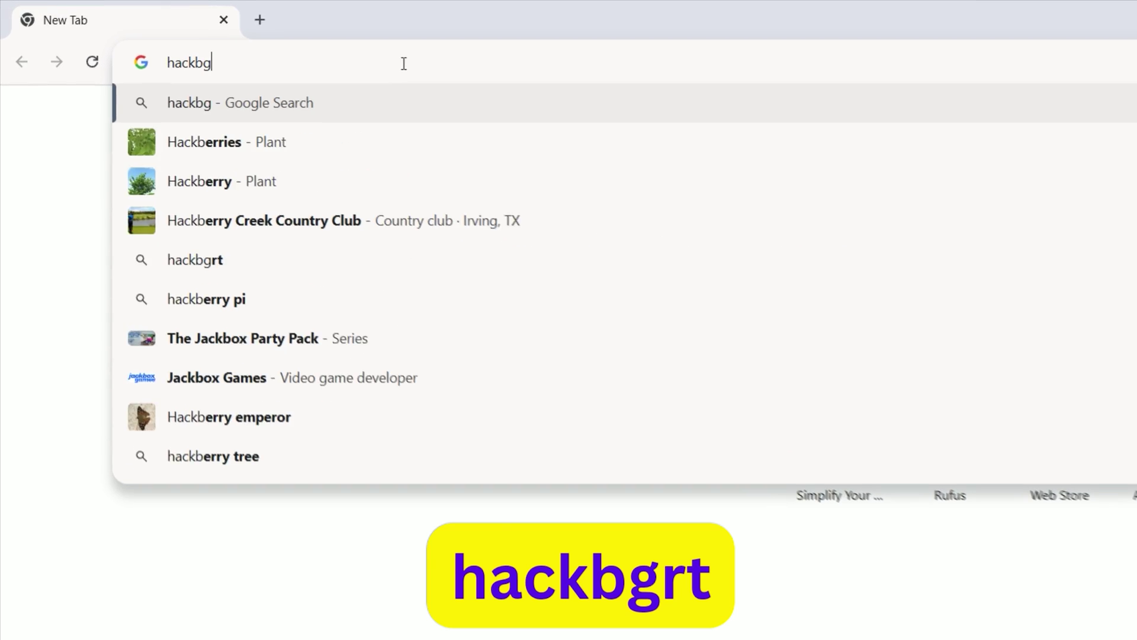
Step: Search Google for 'hackbgrt' from Chrome's address bar
{"action": "type", "text": "rt"}
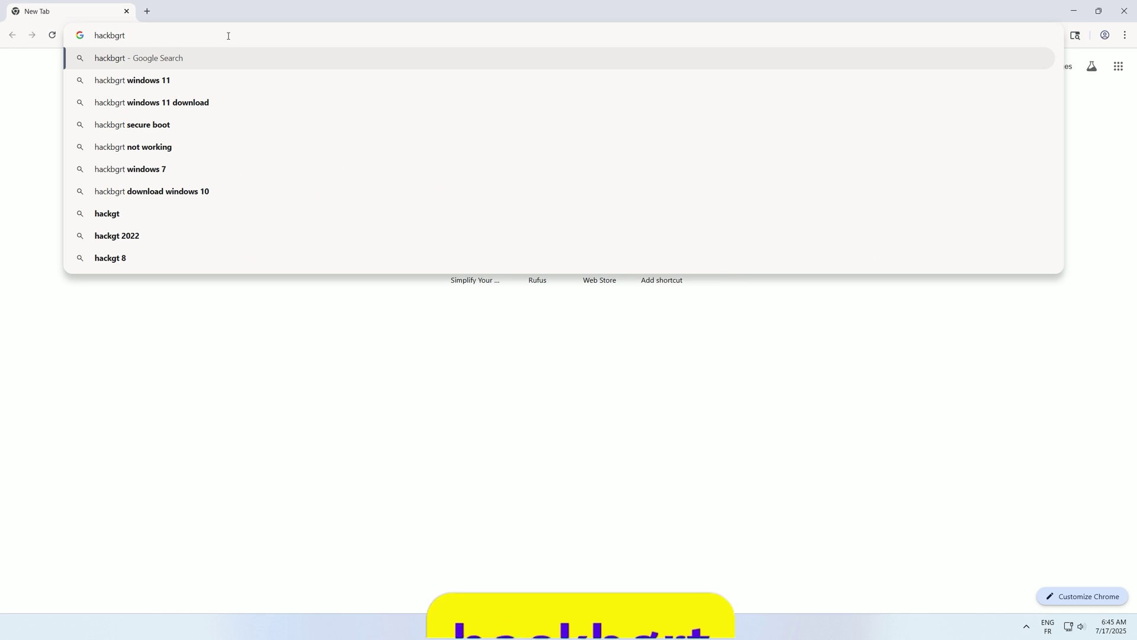
{"action": "key", "text": "Return"}
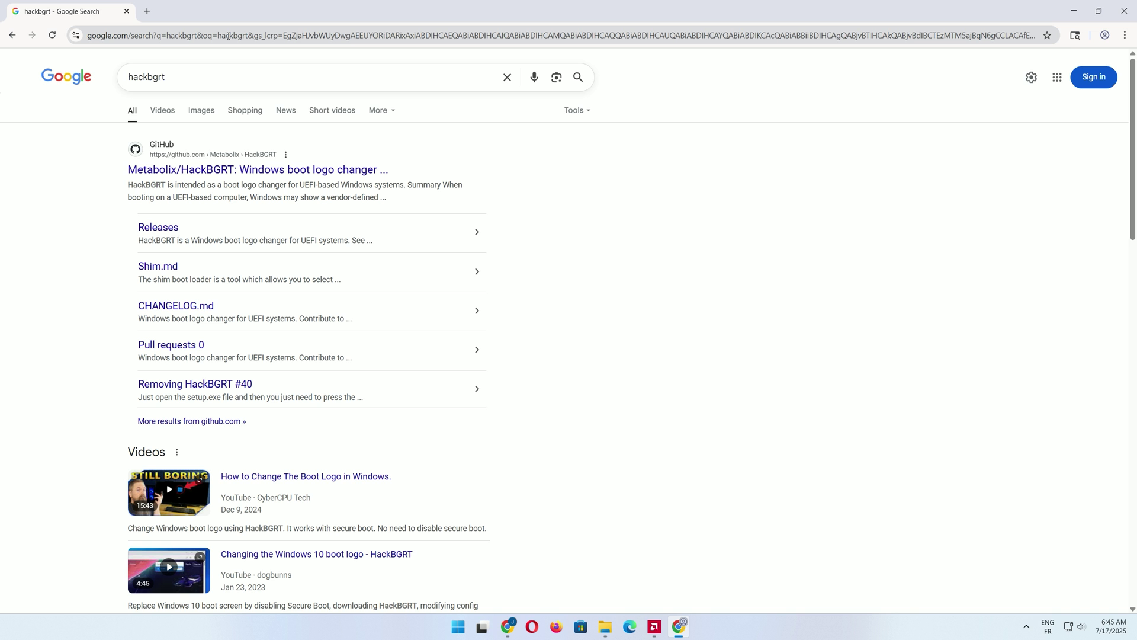
Step: Download HackBGRT-2.5.2.zip from the Version 2.5.2 release assets on Metabolix/HackBGRT GitHub
{"action": "left_click", "coordinate": [352, 172]}
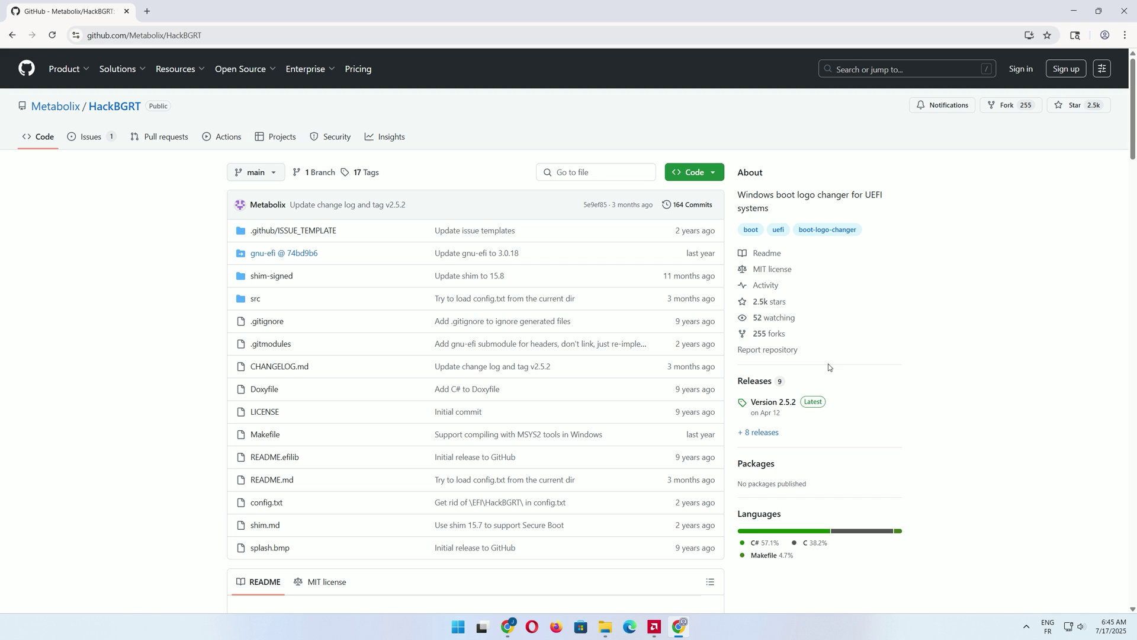
{"action": "left_click", "coordinate": [784, 406]}
{"action": "scroll", "coordinate": [592, 414], "scroll_direction": "down", "scroll_amount": 1}
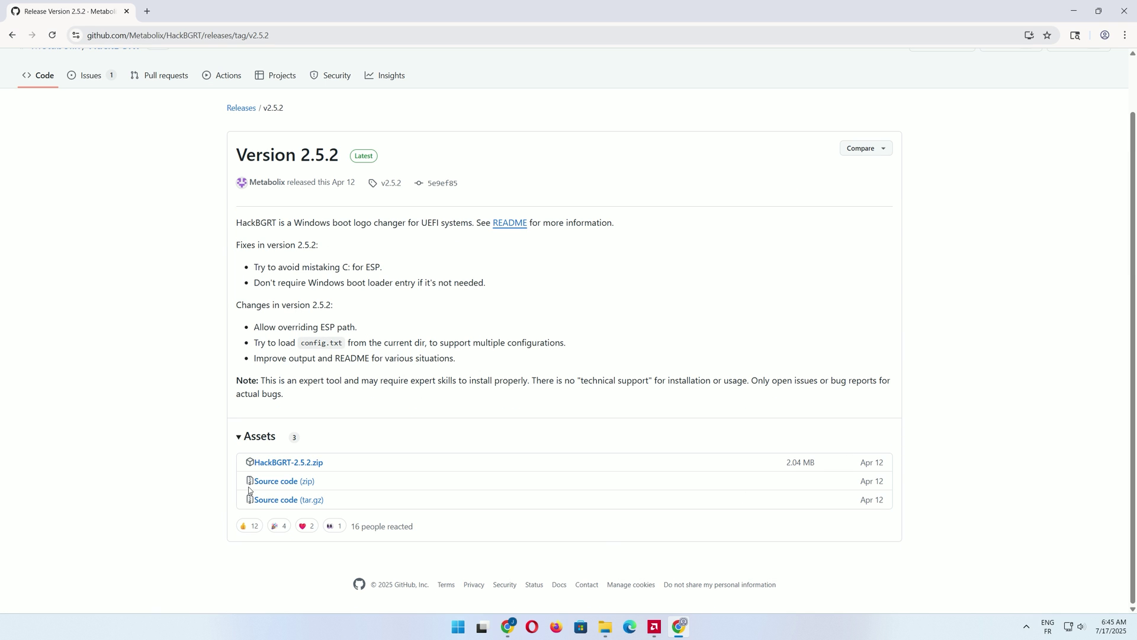
{"action": "left_click", "coordinate": [287, 467]}
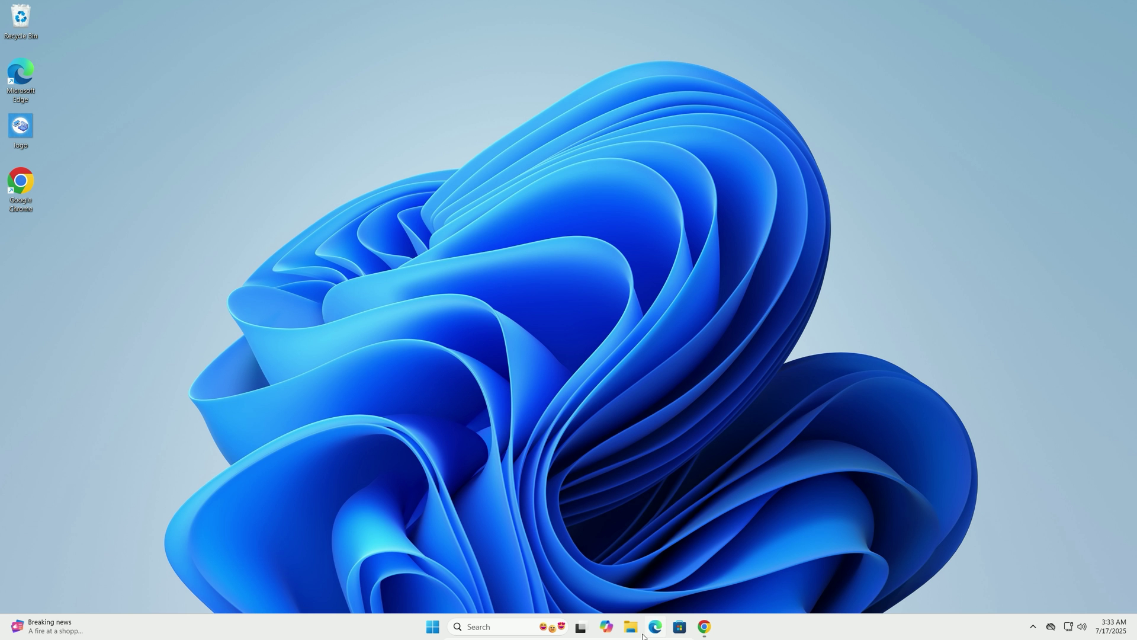
Step: Extract HackBGRT-2.5.2.zip from Downloads into a folder on the Desktop
{"action": "key", "text": "super+e"}
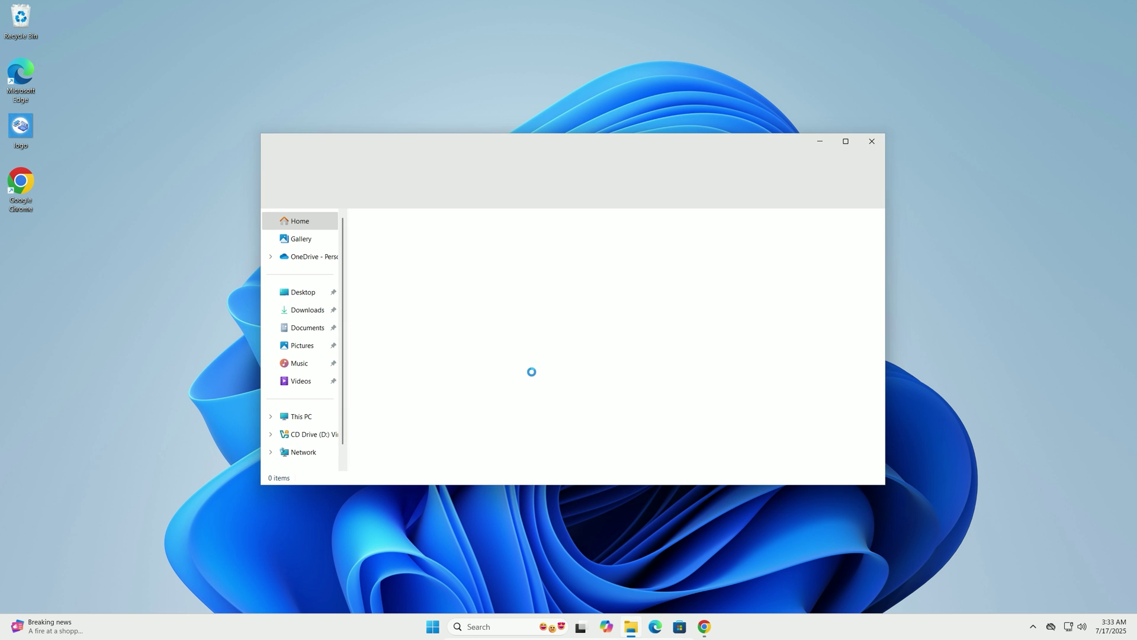
{"action": "left_click", "coordinate": [316, 312]}
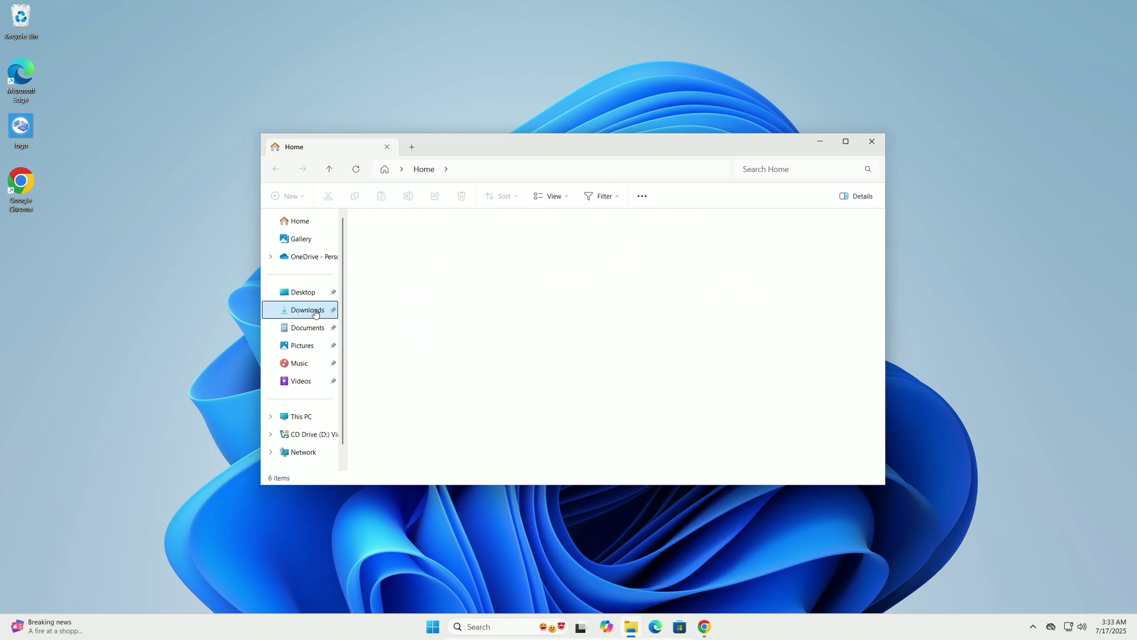
{"action": "left_click", "coordinate": [392, 251]}
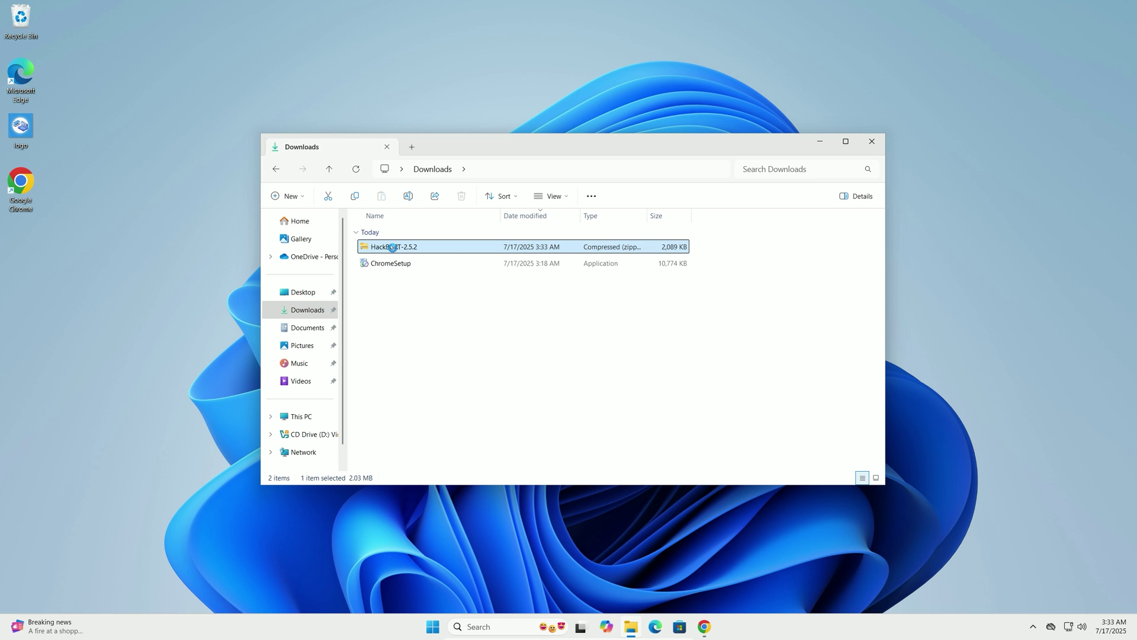
{"action": "right_click", "coordinate": [392, 249]}
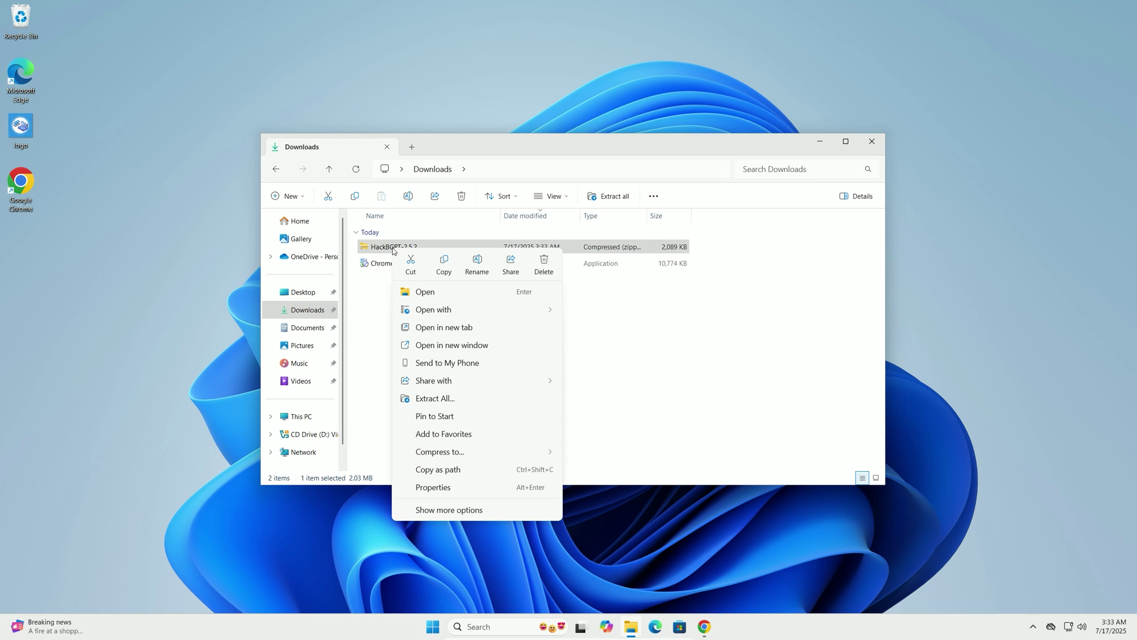
{"action": "left_click", "coordinate": [472, 399]}
{"action": "left_click", "coordinate": [692, 266]}
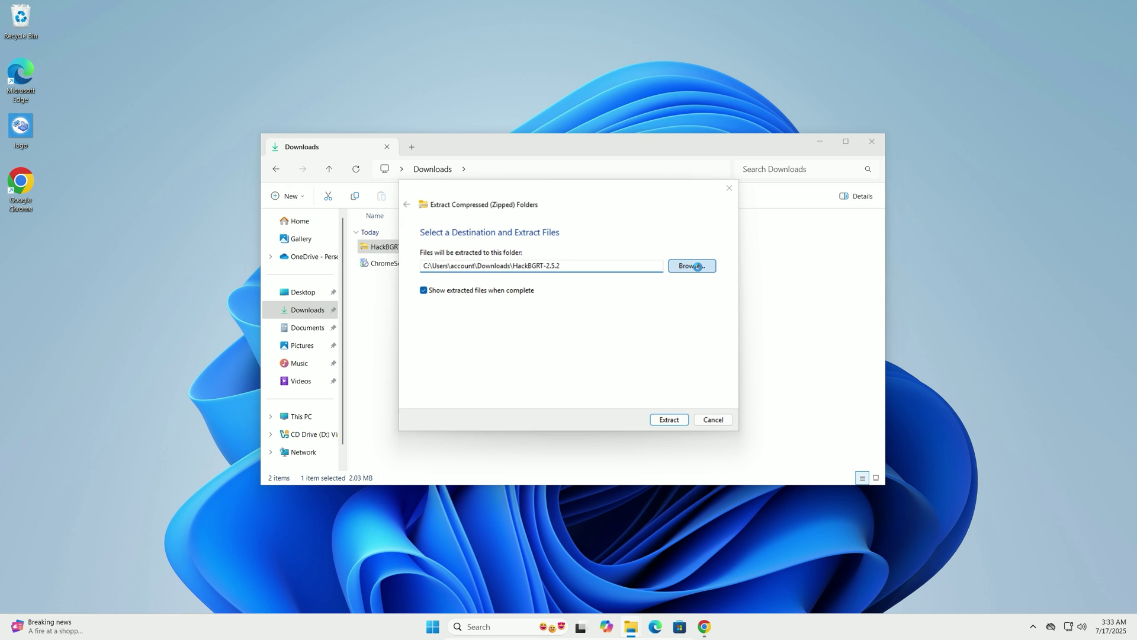
{"action": "left_click", "coordinate": [442, 327]}
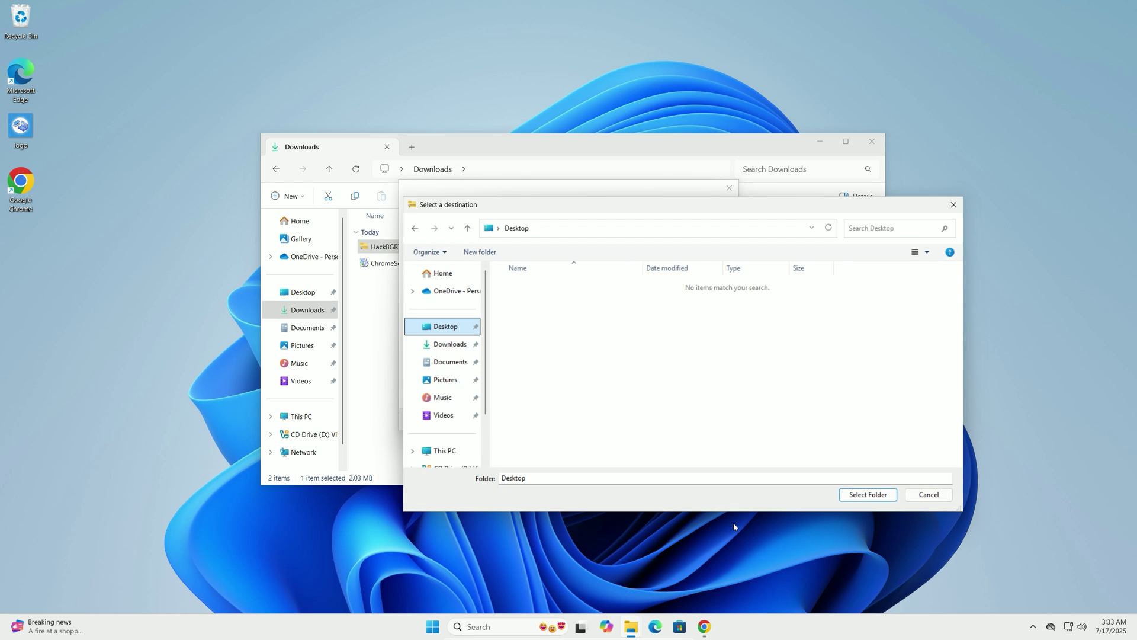
{"action": "left_click", "coordinate": [866, 495]}
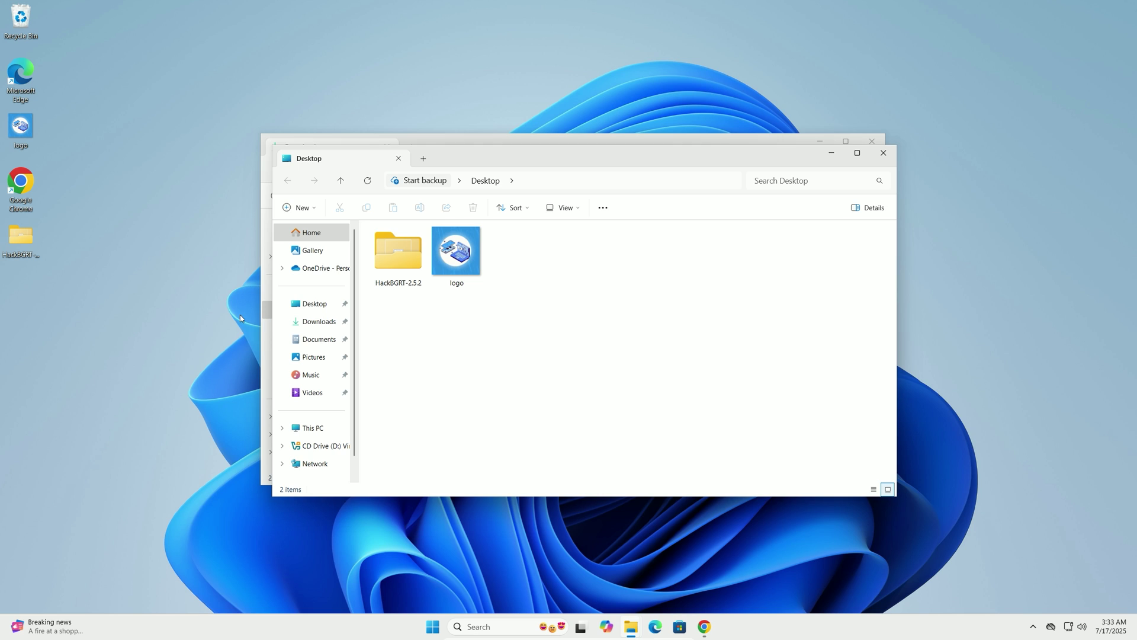
Step: Launch Paint from the Start search
{"action": "left_click", "coordinate": [468, 625]}
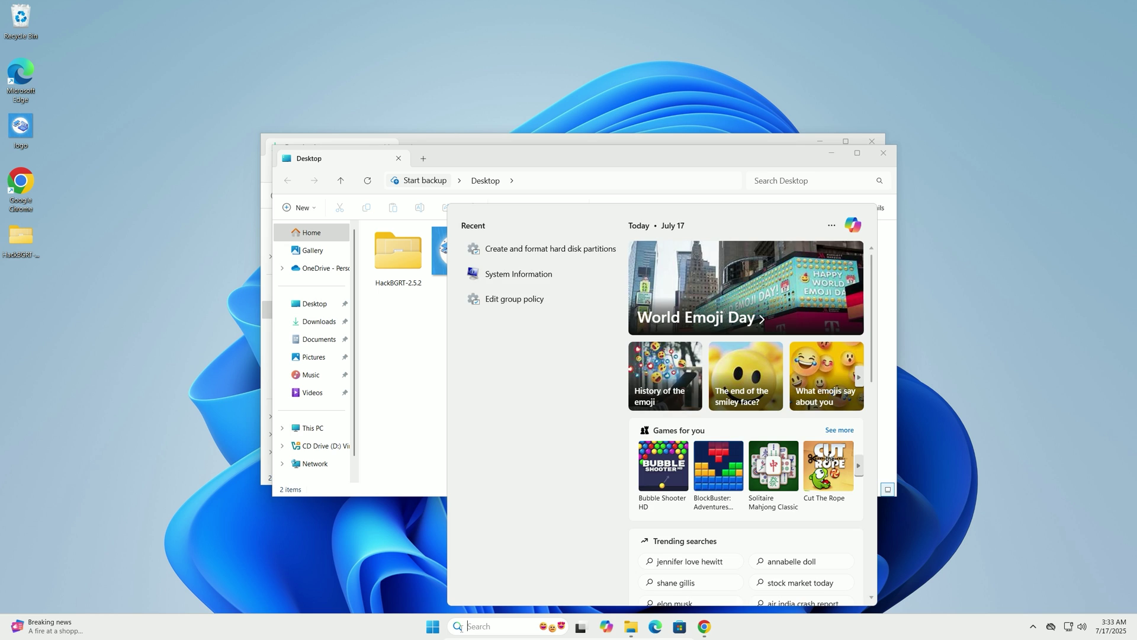
{"action": "type", "text": "paint"}
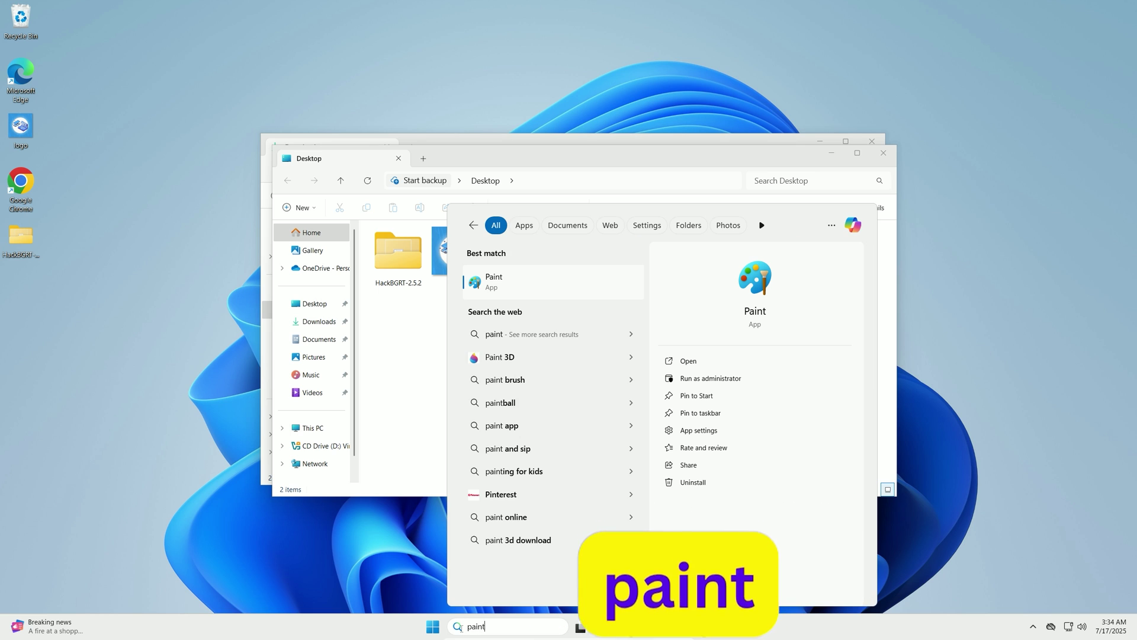
{"action": "key", "text": "Return"}
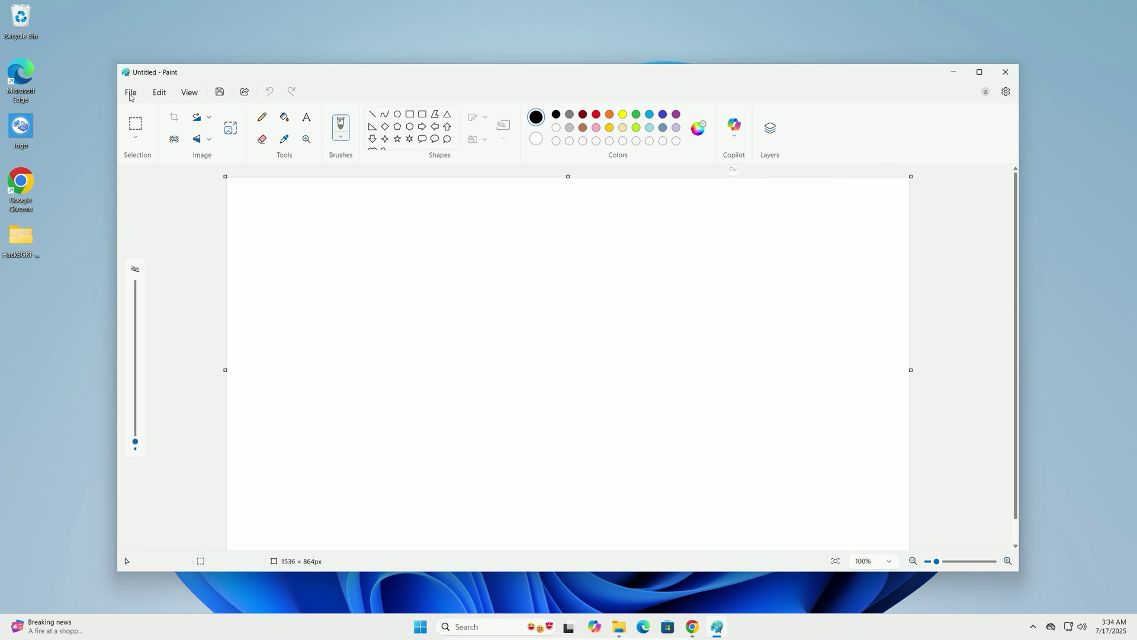
Step: Open the logo image from the Desktop in Paint
{"action": "left_click", "coordinate": [131, 95]}
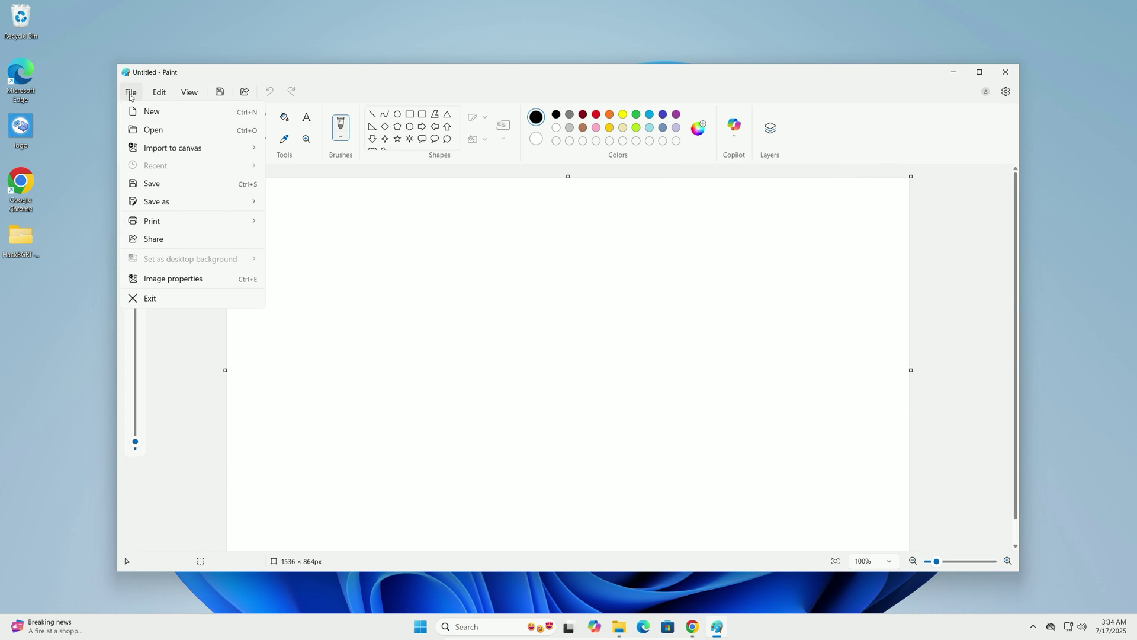
{"action": "left_click", "coordinate": [150, 132]}
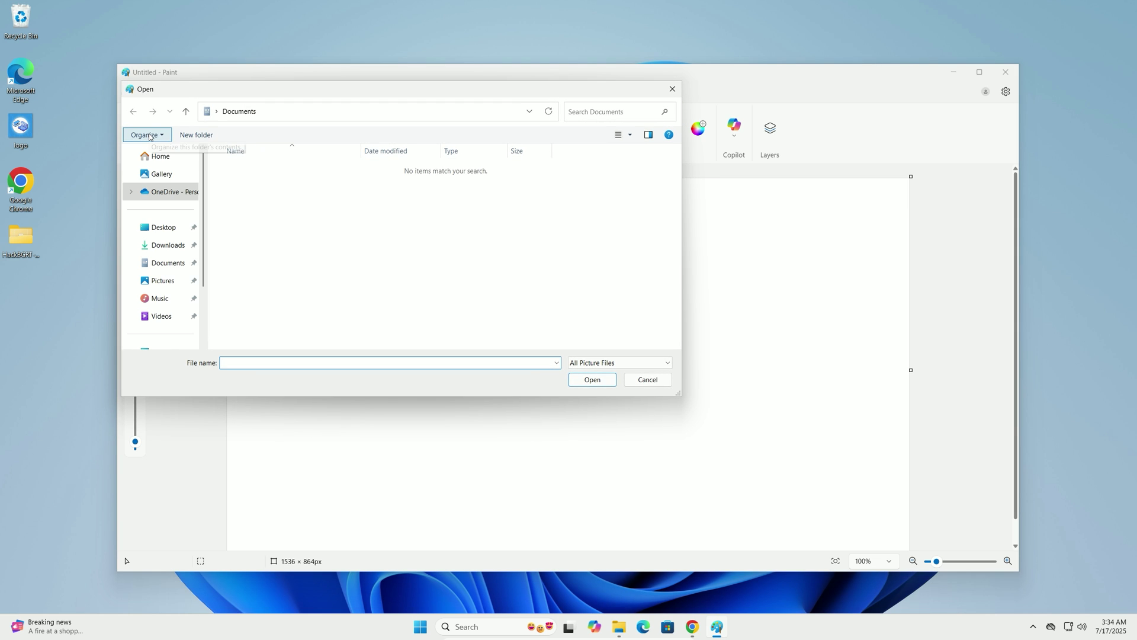
{"action": "left_click", "coordinate": [164, 227]}
{"action": "left_click", "coordinate": [302, 188]}
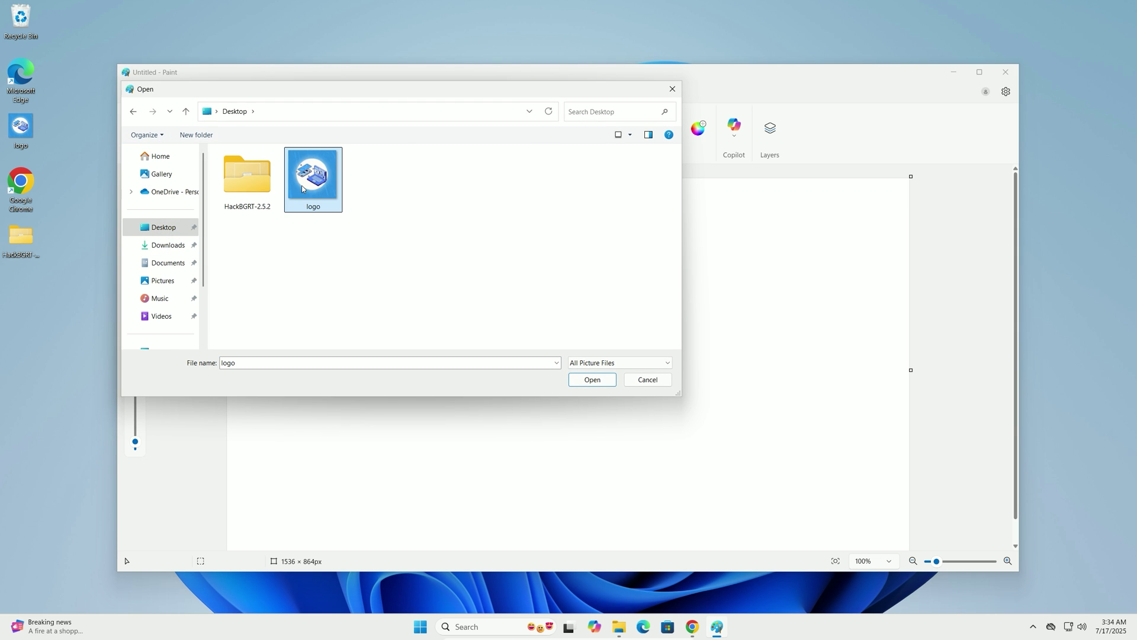
{"action": "left_click", "coordinate": [591, 380]}
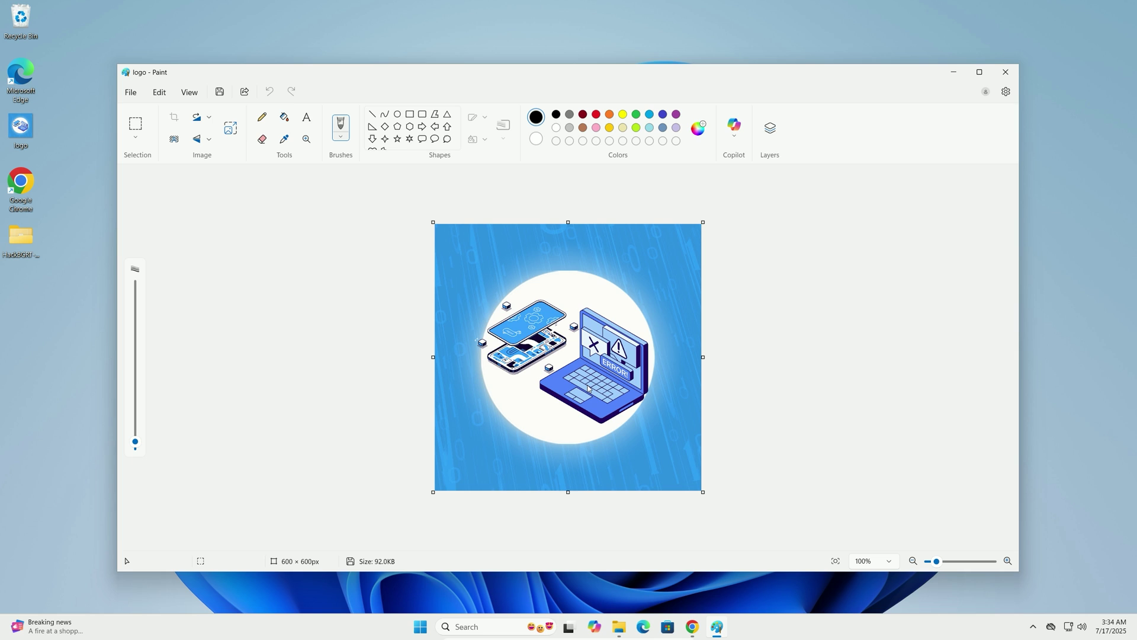
Step: Resize the image by pixels to 300 horizontal, keeping the aspect ratio for 300 × 300
{"action": "left_click", "coordinate": [230, 128]}
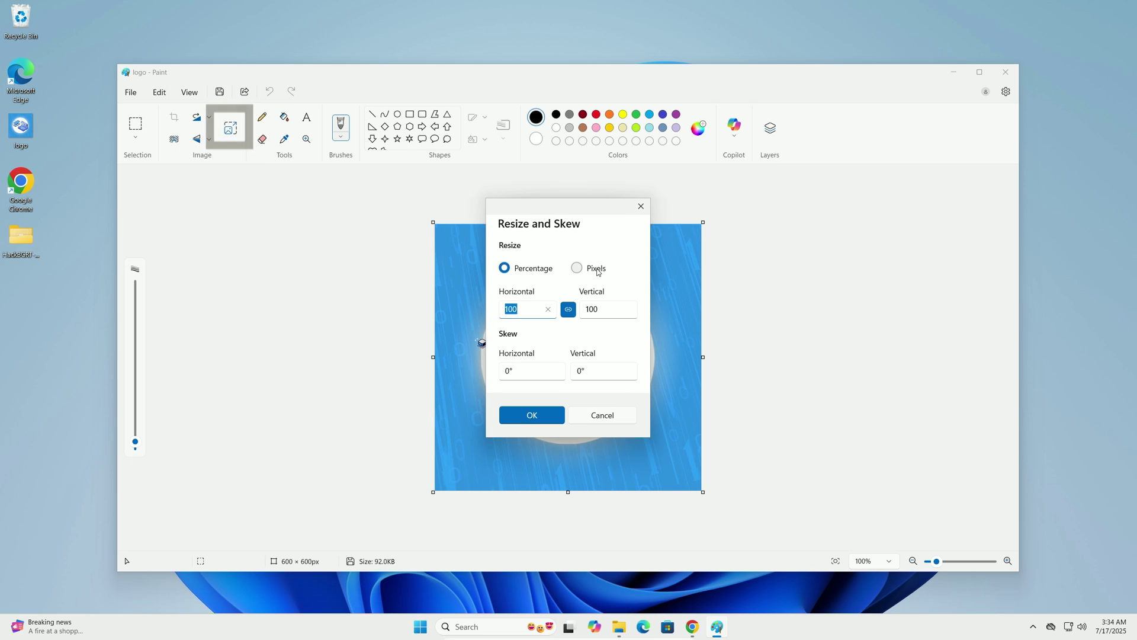
{"action": "left_click", "coordinate": [598, 273]}
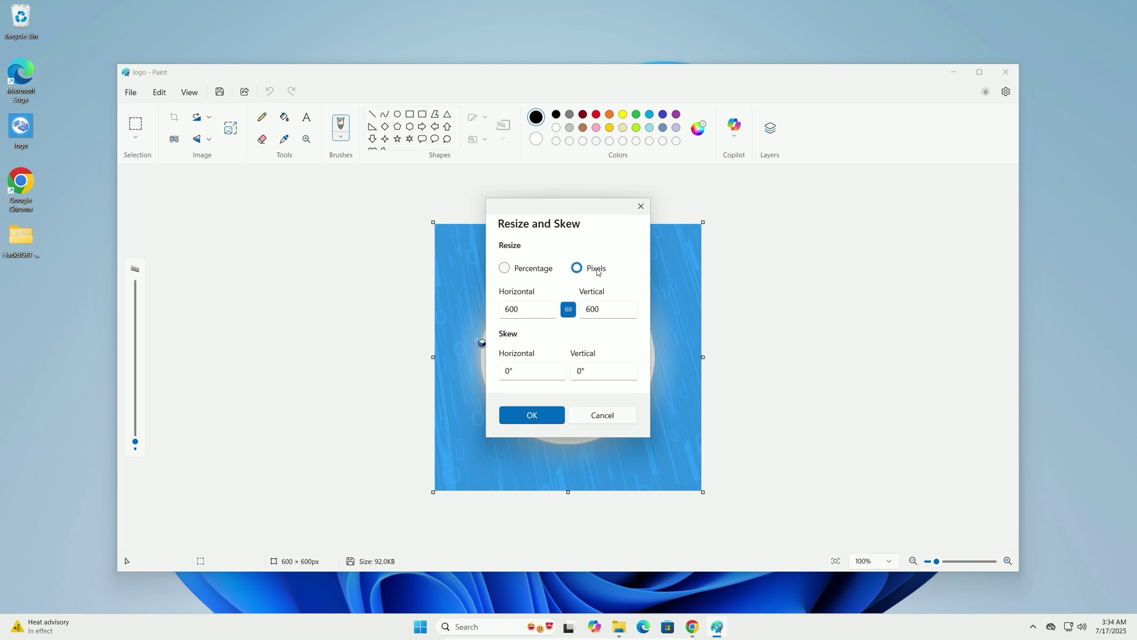
{"action": "double_click", "coordinate": [513, 309]}
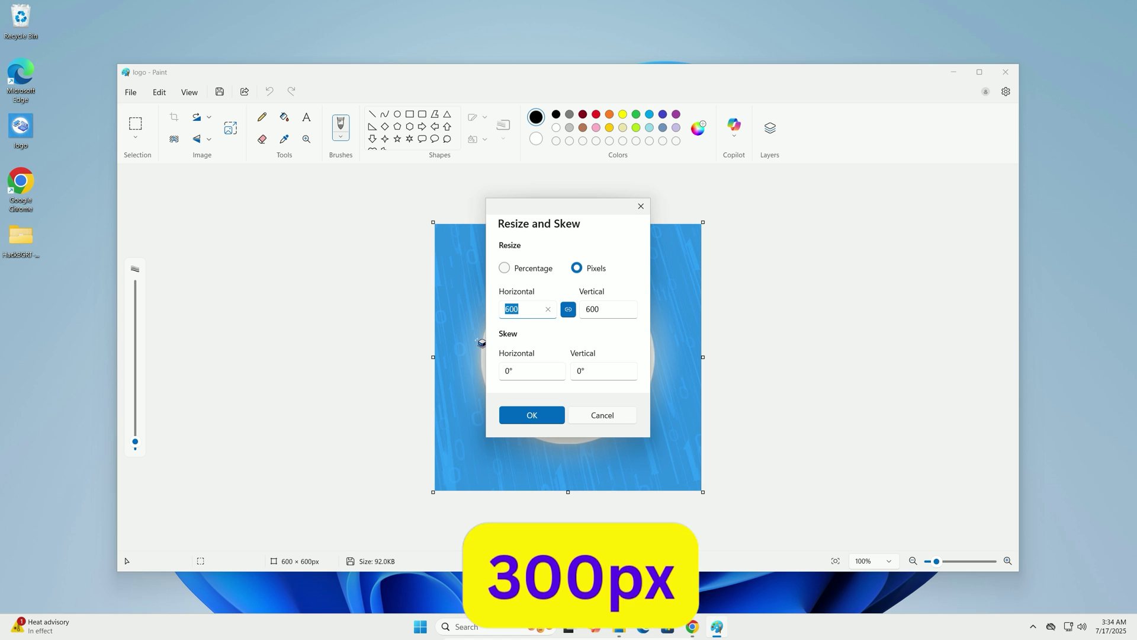
{"action": "type", "text": "300"}
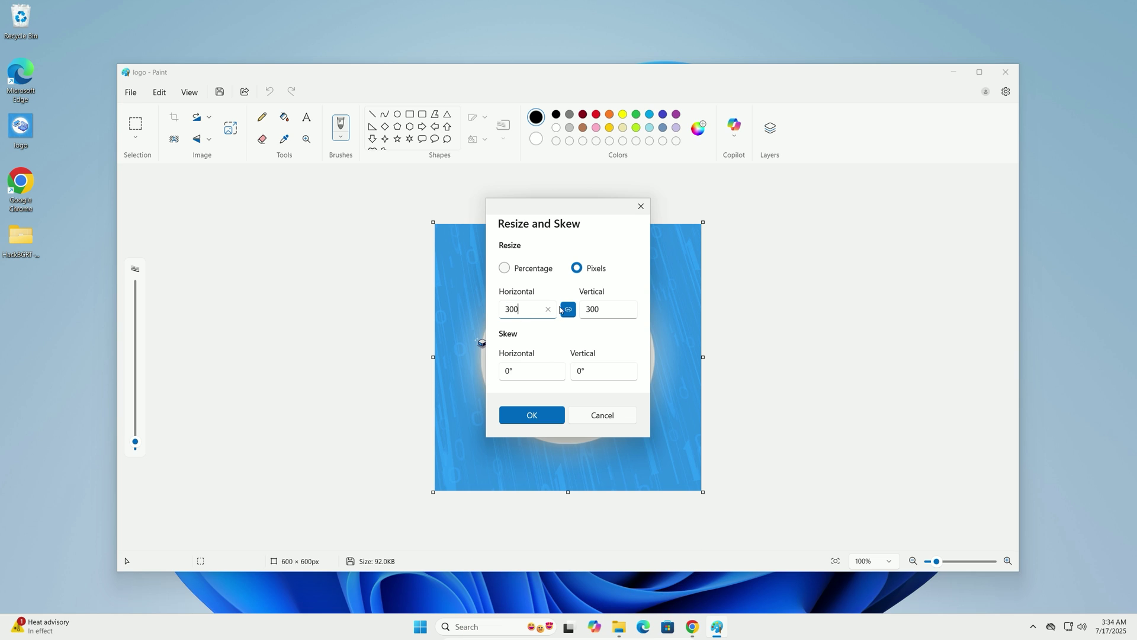
{"action": "left_click", "coordinate": [517, 422]}
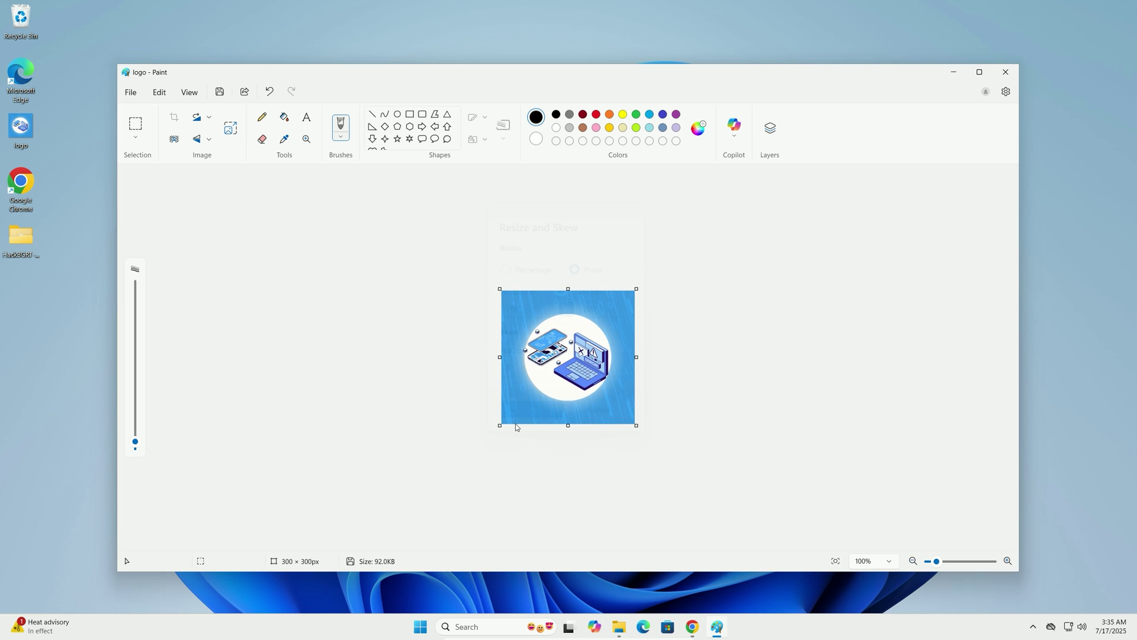
{"action": "left_click", "coordinate": [130, 92]}
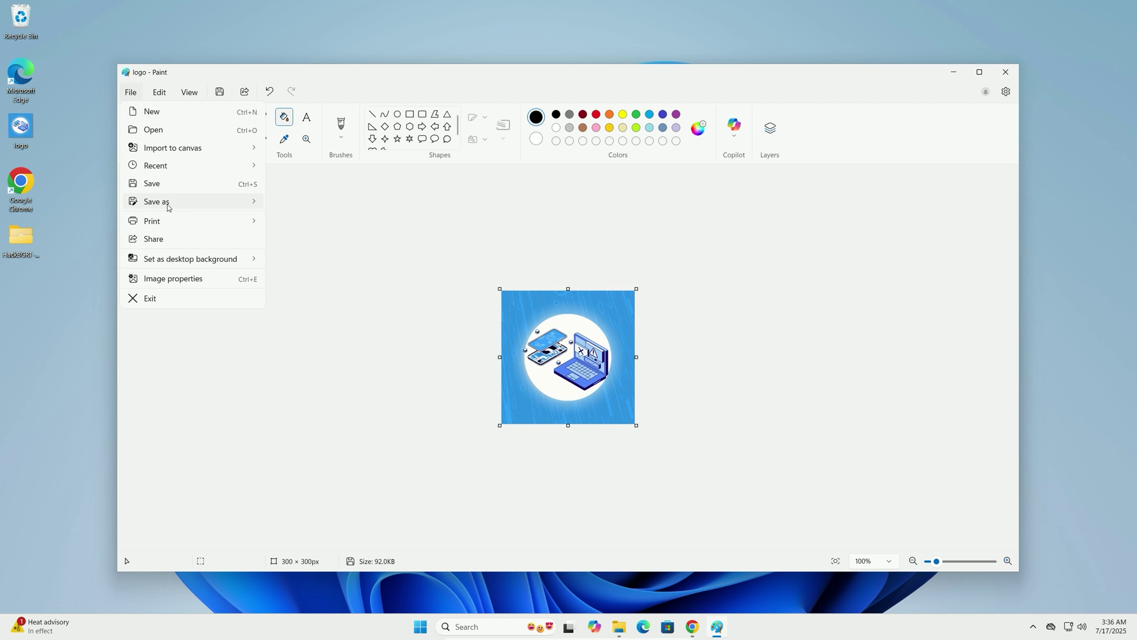
Step: Save the resized image to the Desktop as a BMP picture named splash
{"action": "mouse_move", "coordinate": [168, 207]}
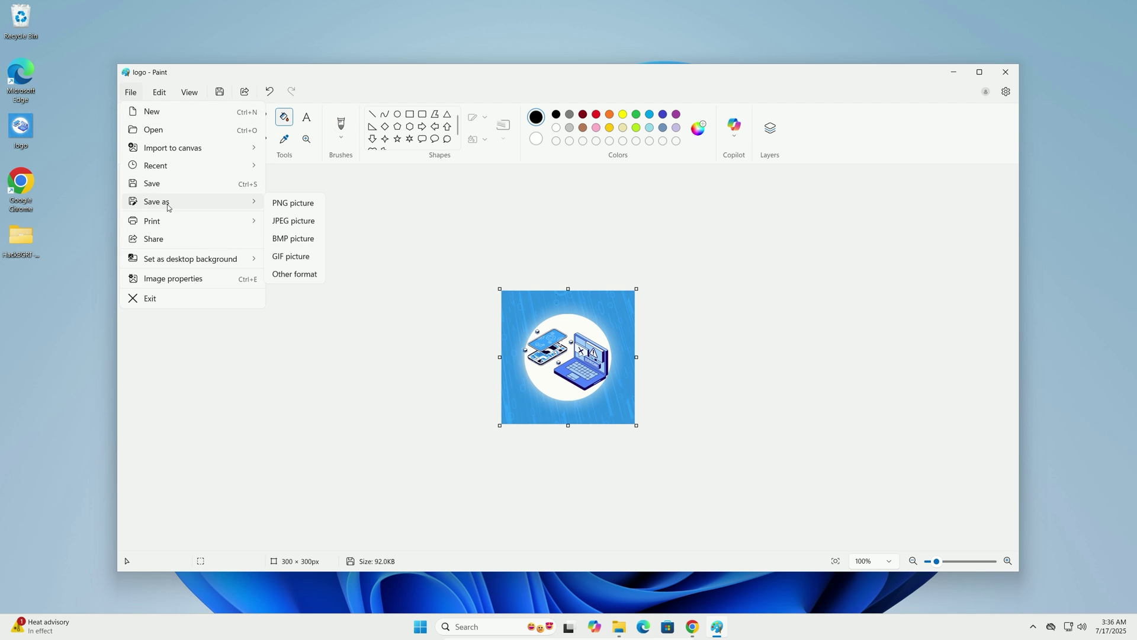
{"action": "left_click", "coordinate": [292, 239]}
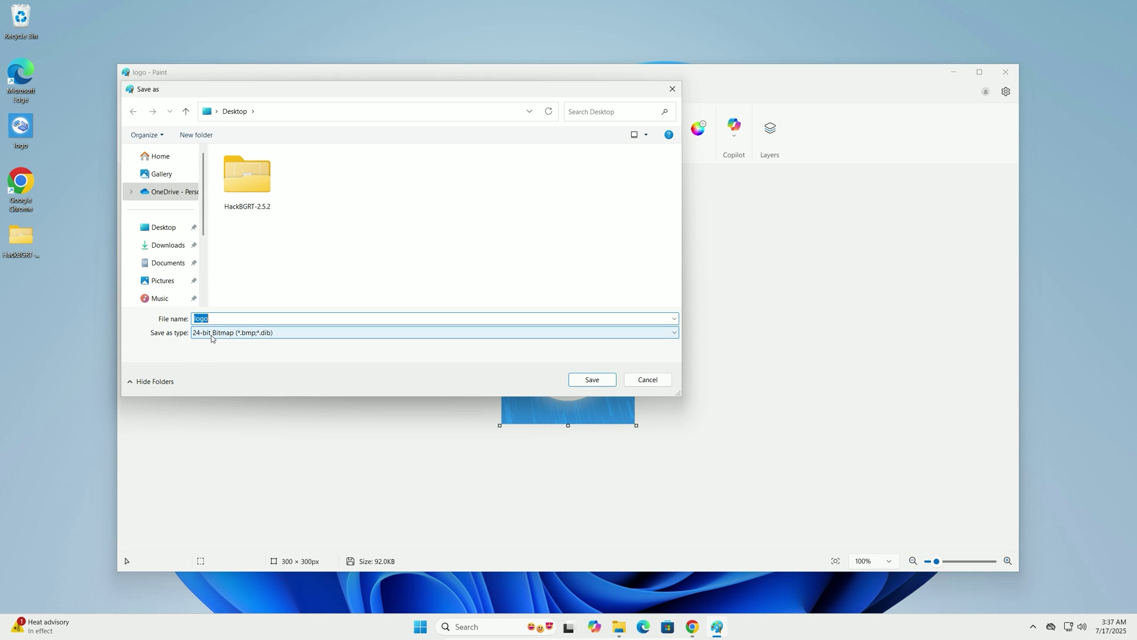
{"action": "type", "text": "splash"}
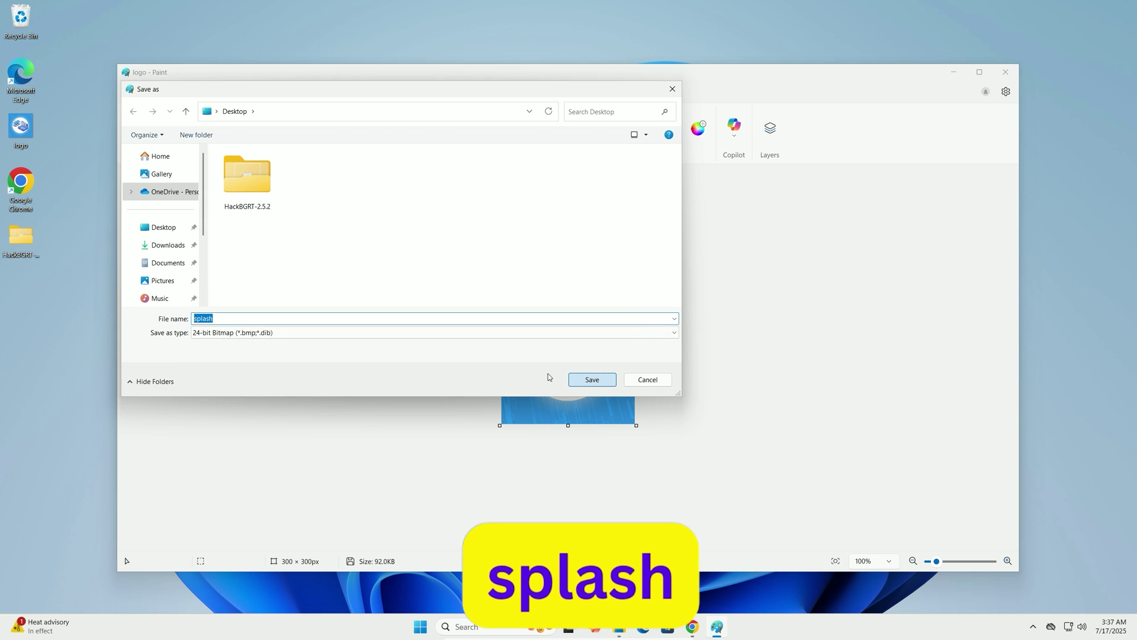
{"action": "key", "text": "Return"}
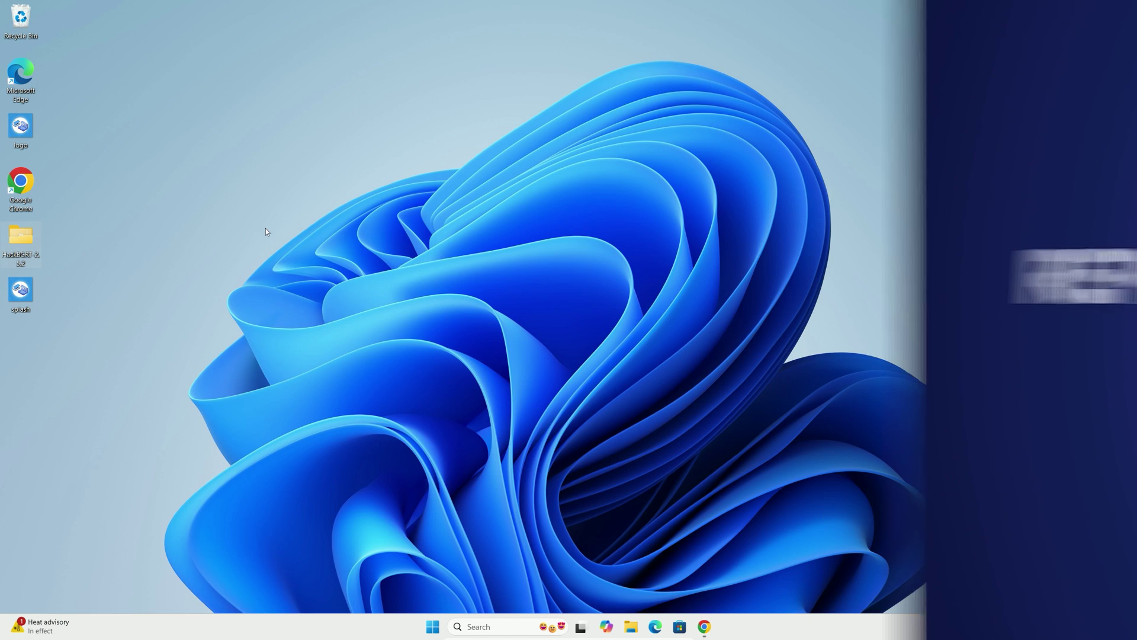
Step: Copy the Desktop splash bitmap into HackBGRT-2.5.2, replacing the existing splash.bmp
{"action": "double_click", "coordinate": [21, 240]}
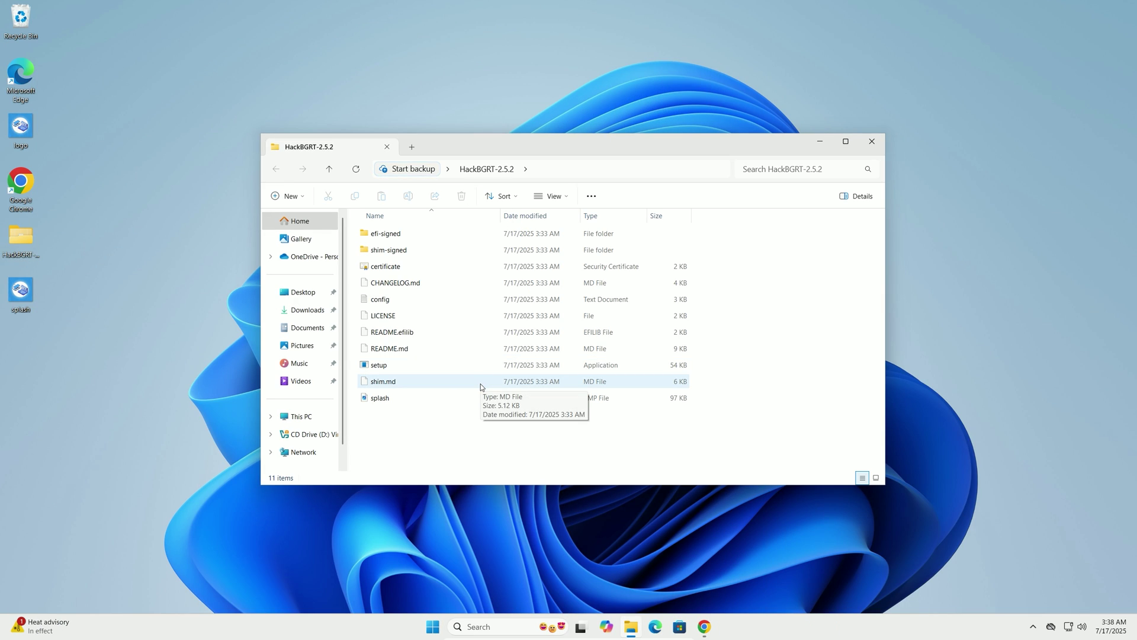
{"action": "left_click", "coordinate": [27, 294]}
{"action": "right_click", "coordinate": [27, 293]}
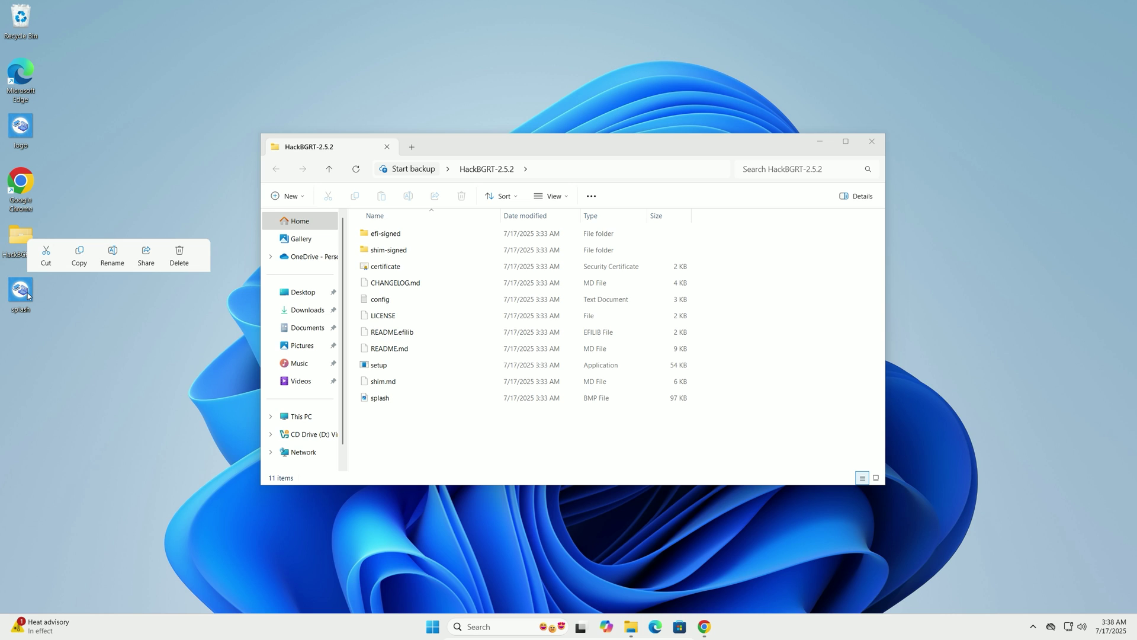
{"action": "left_click", "coordinate": [84, 260]}
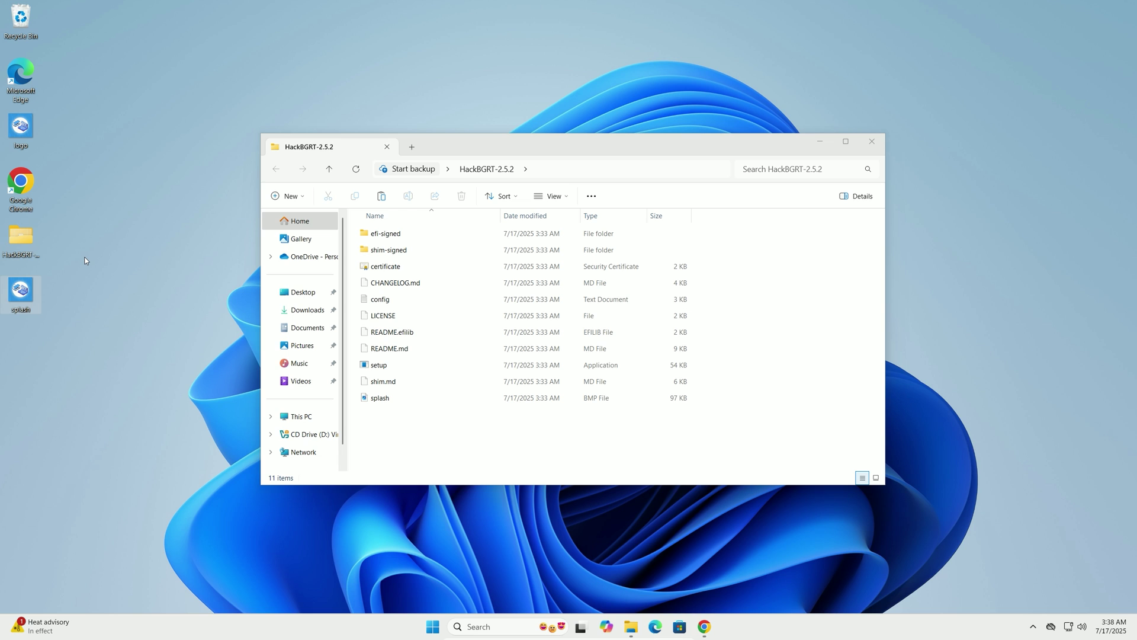
{"action": "right_click", "coordinate": [488, 436]}
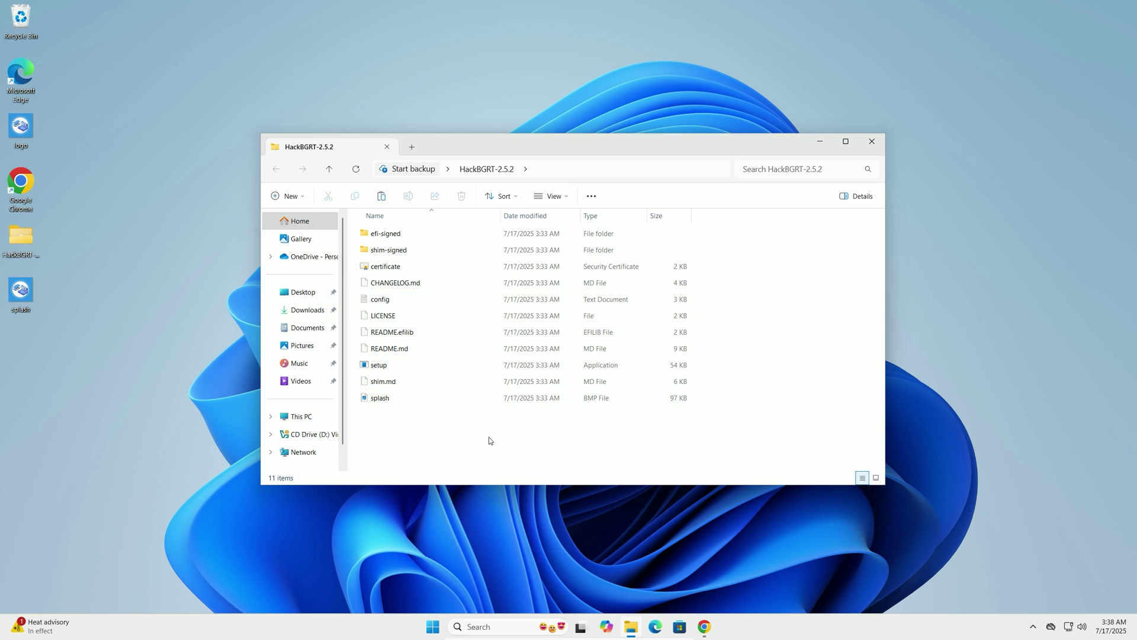
{"action": "left_click", "coordinate": [507, 452]}
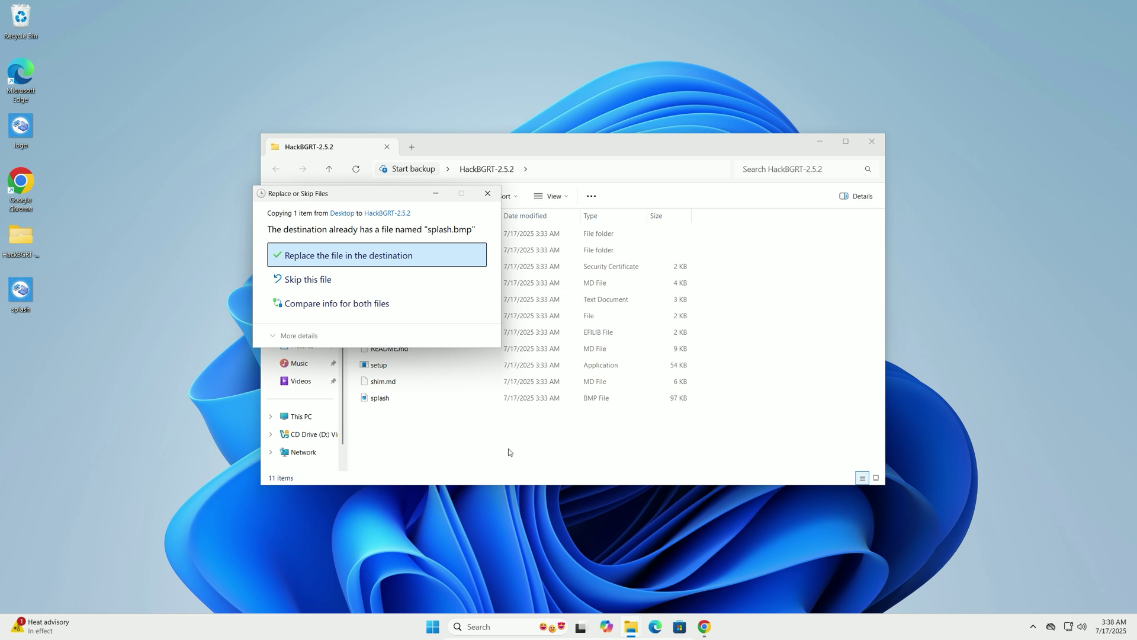
{"action": "left_click", "coordinate": [306, 256]}
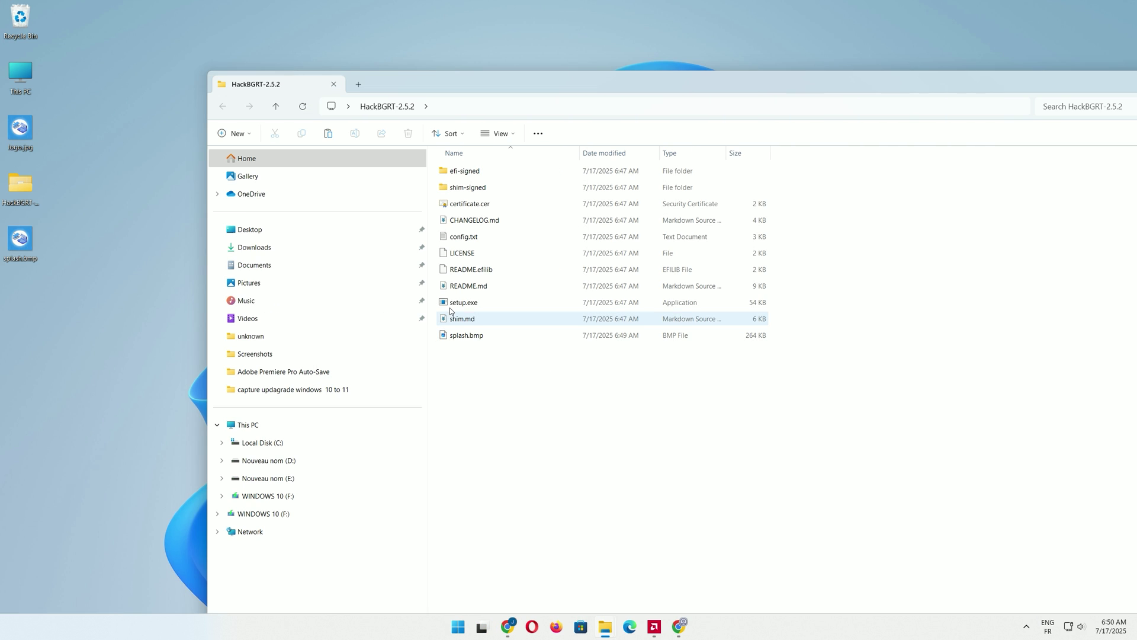
Step: Run setup.exe as administrator to install HackBGRT with the new splash, then exit the installer
{"action": "right_click", "coordinate": [450, 309]}
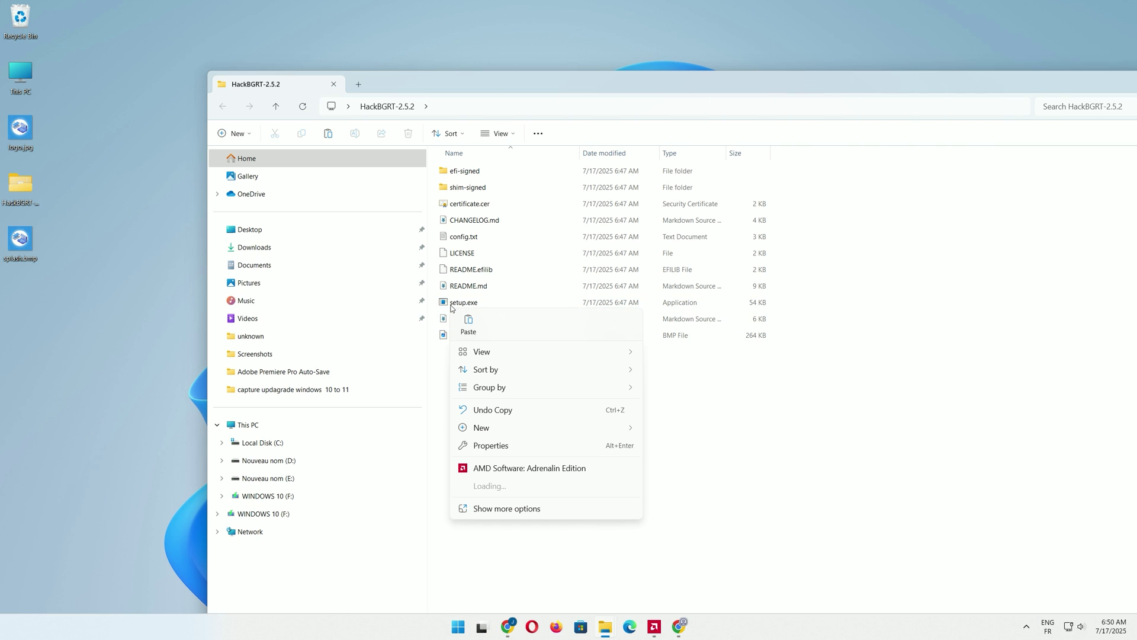
{"action": "right_click", "coordinate": [451, 304]}
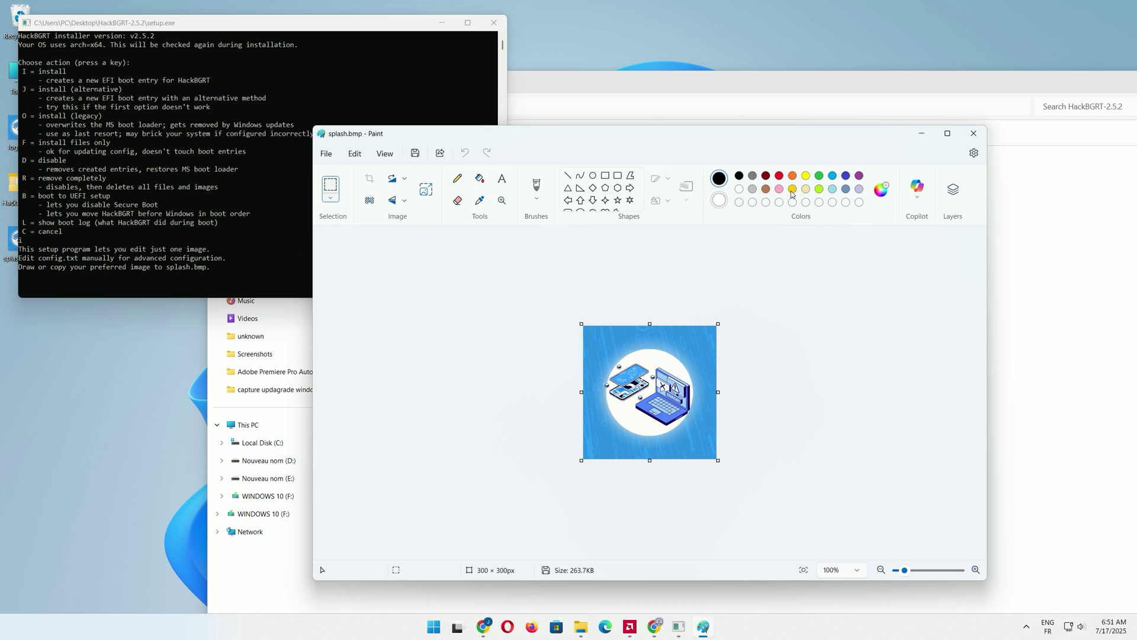
{"action": "left_click", "coordinate": [973, 133]}
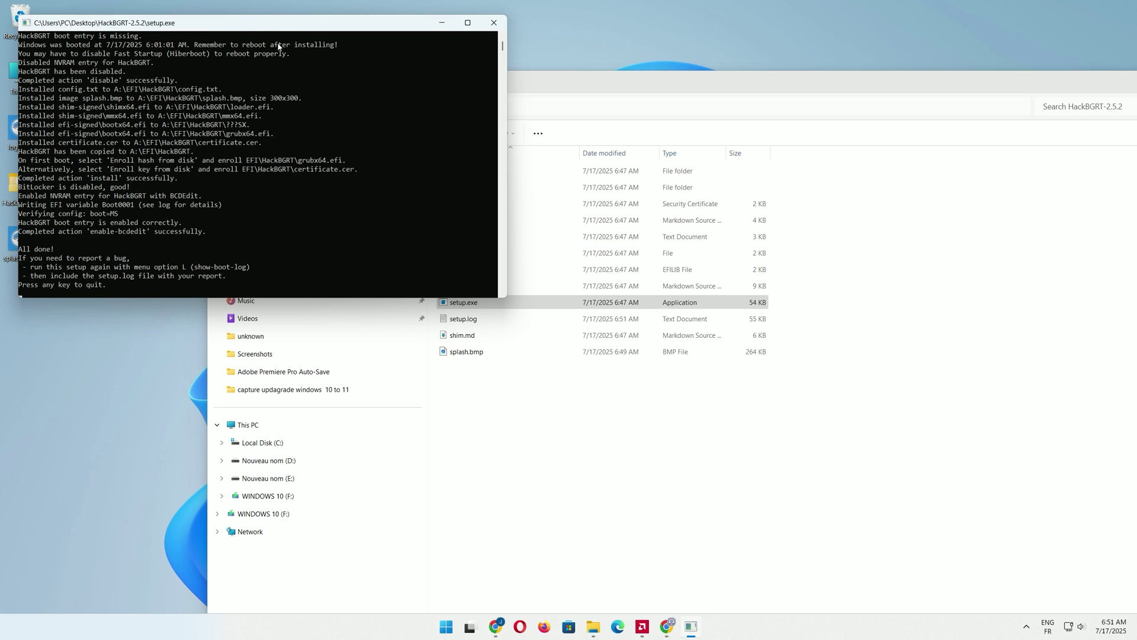
{"action": "left_click_drag", "start_coordinate": [274, 26], "coordinate": [484, 130]}
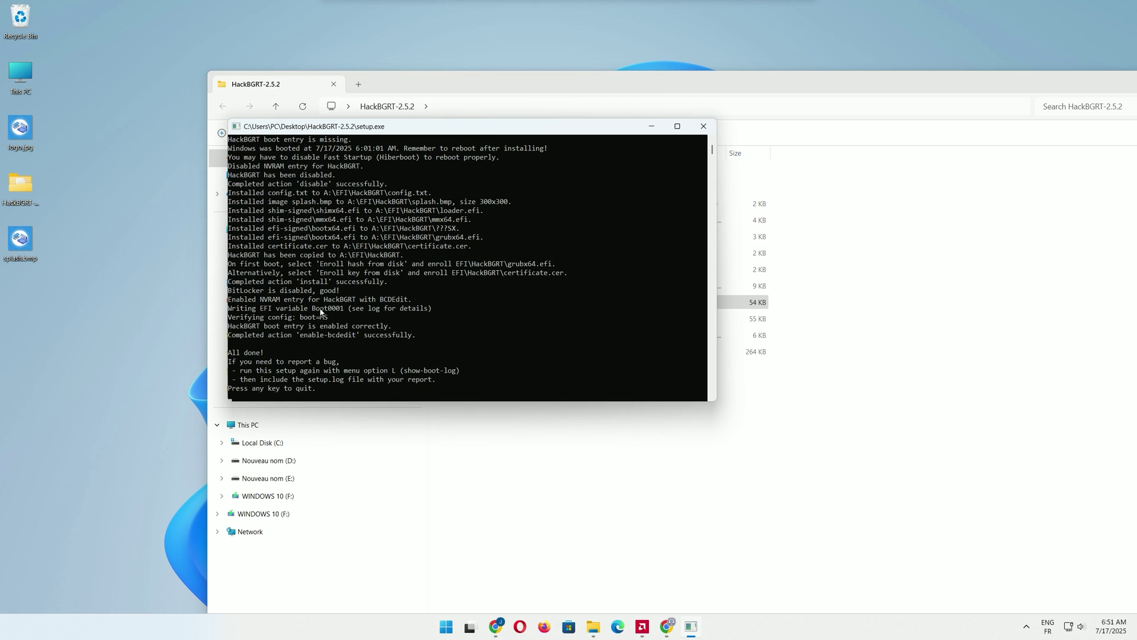
{"action": "key", "text": "Return"}
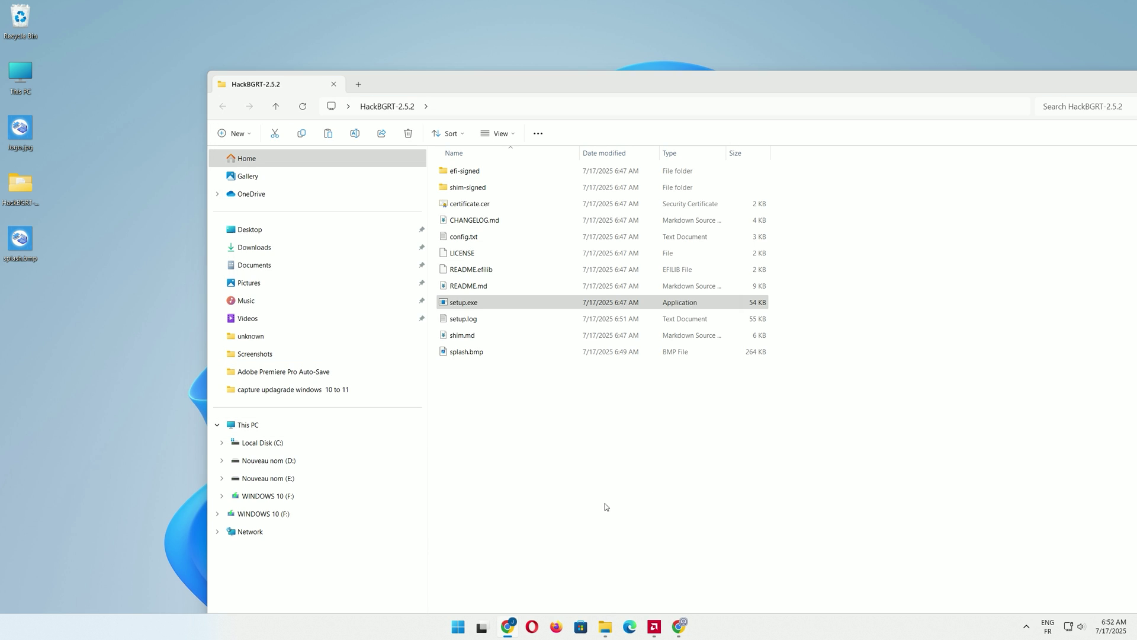
Step: Restart the PC from the Start menu power options so the new boot logo takes effect
{"action": "left_click", "coordinate": [458, 625]}
{"action": "left_click", "coordinate": [706, 588]}
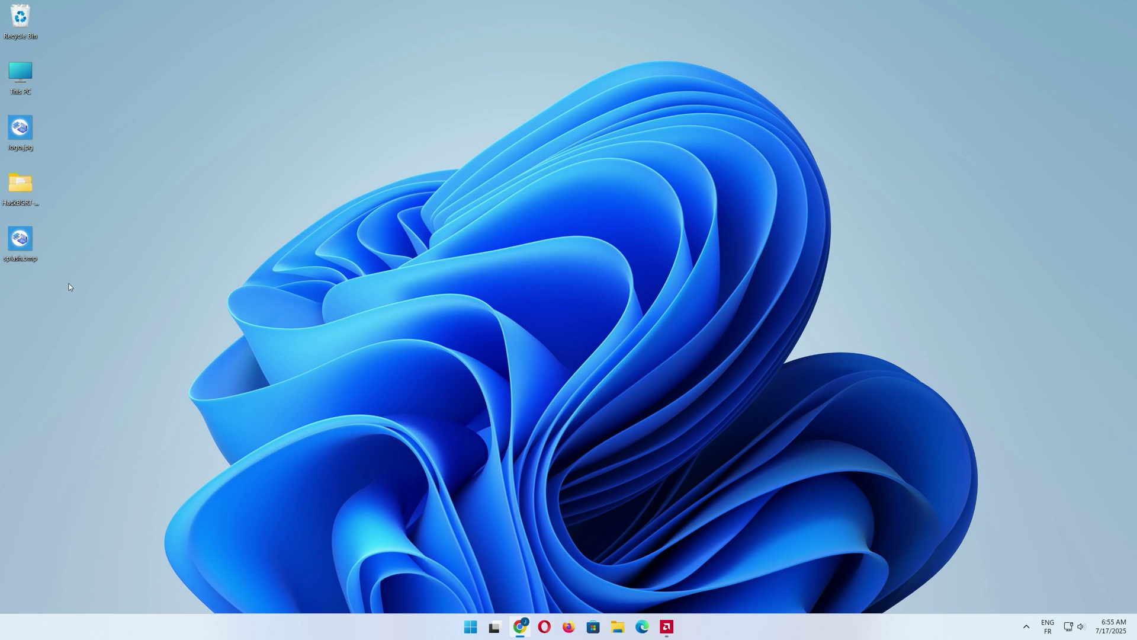
Step: Run setup.exe from HackBGRT-2.5.2, choose disable (D) to restore the default logo, and exit
{"action": "key", "text": "super+e"}
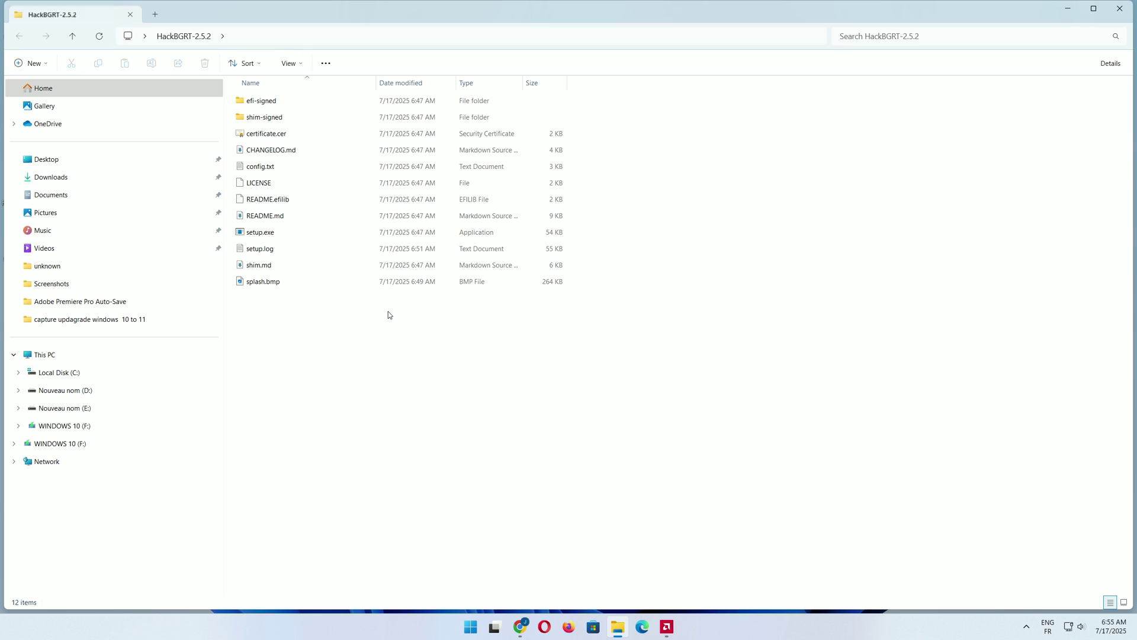
{"action": "left_click", "coordinate": [273, 234]}
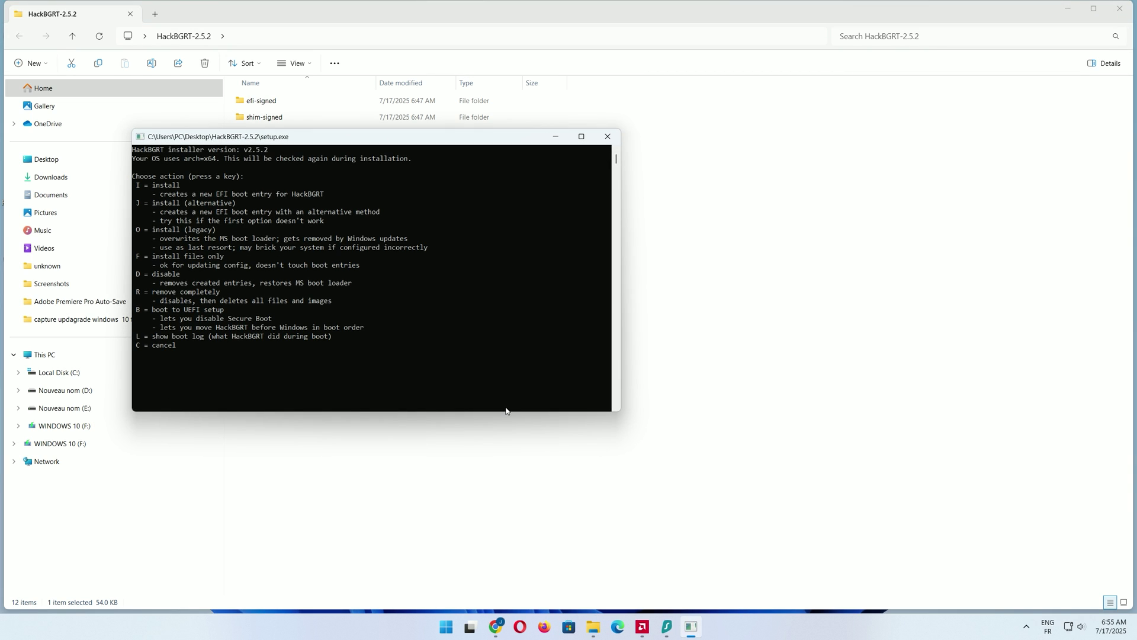
{"action": "key", "text": "d"}
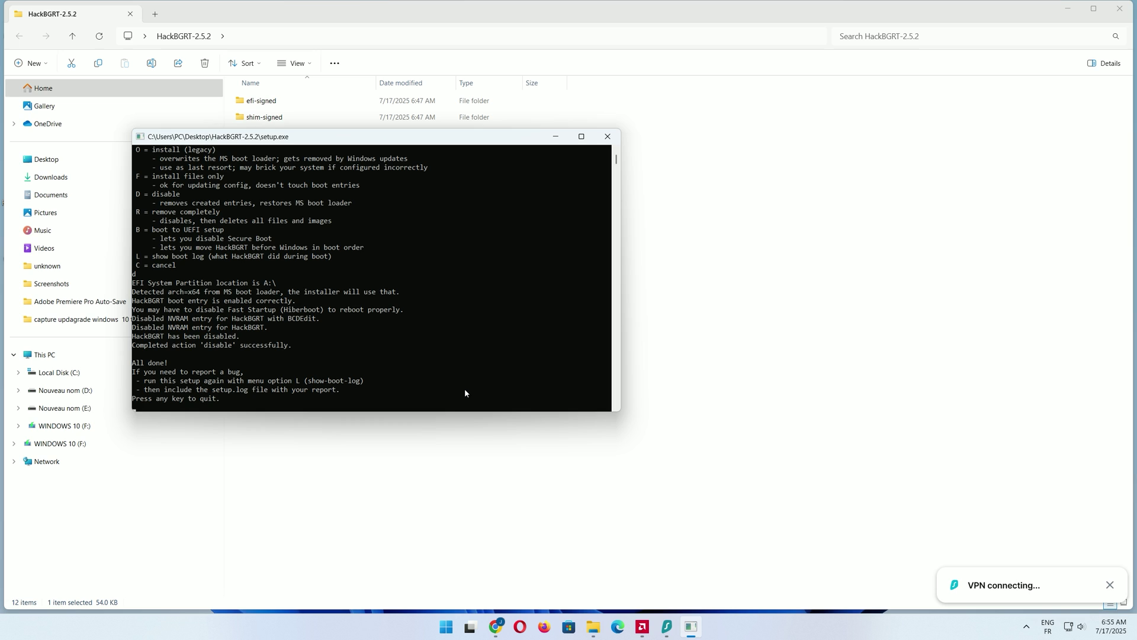
{"action": "key", "text": "Return"}
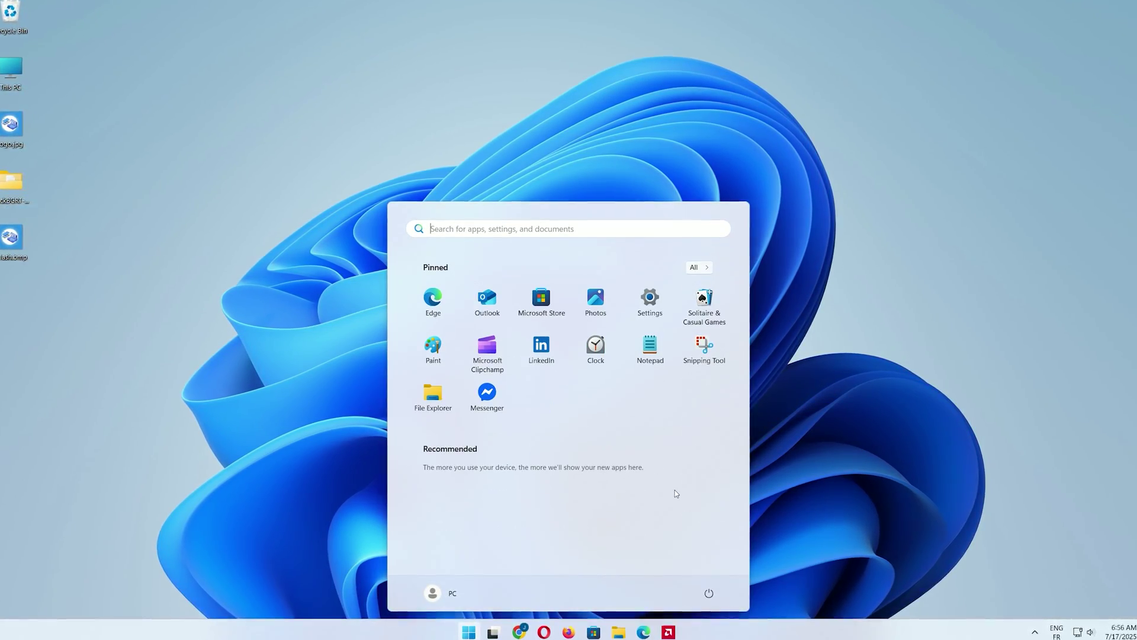
Step: Search for 'create' to list the Create and format hard disk partitions setting
{"action": "type", "text": "create"}
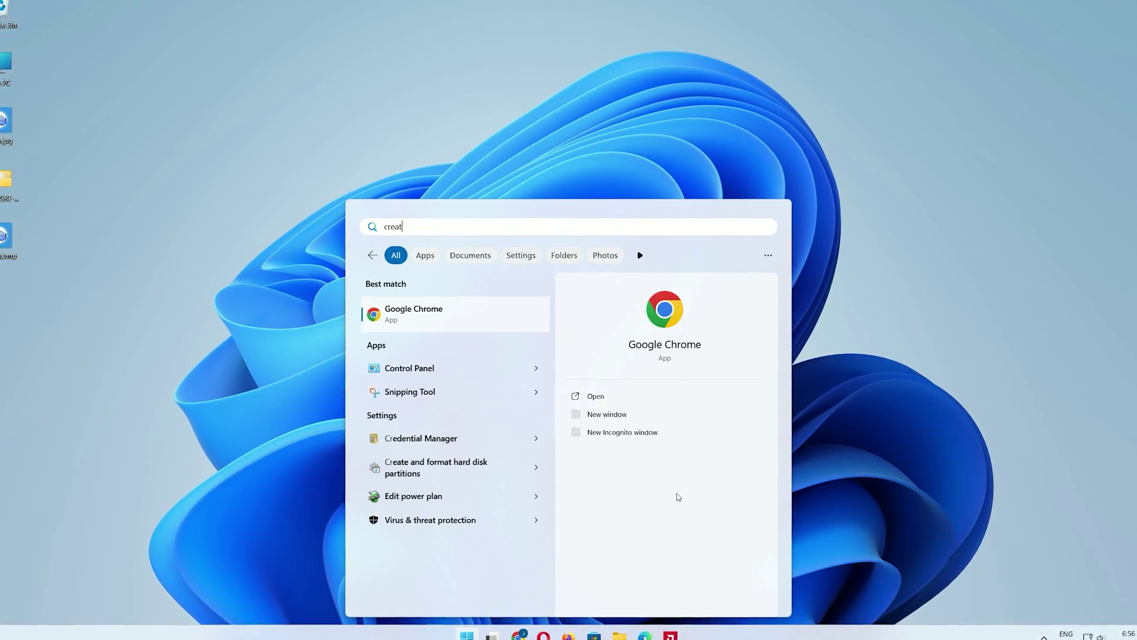